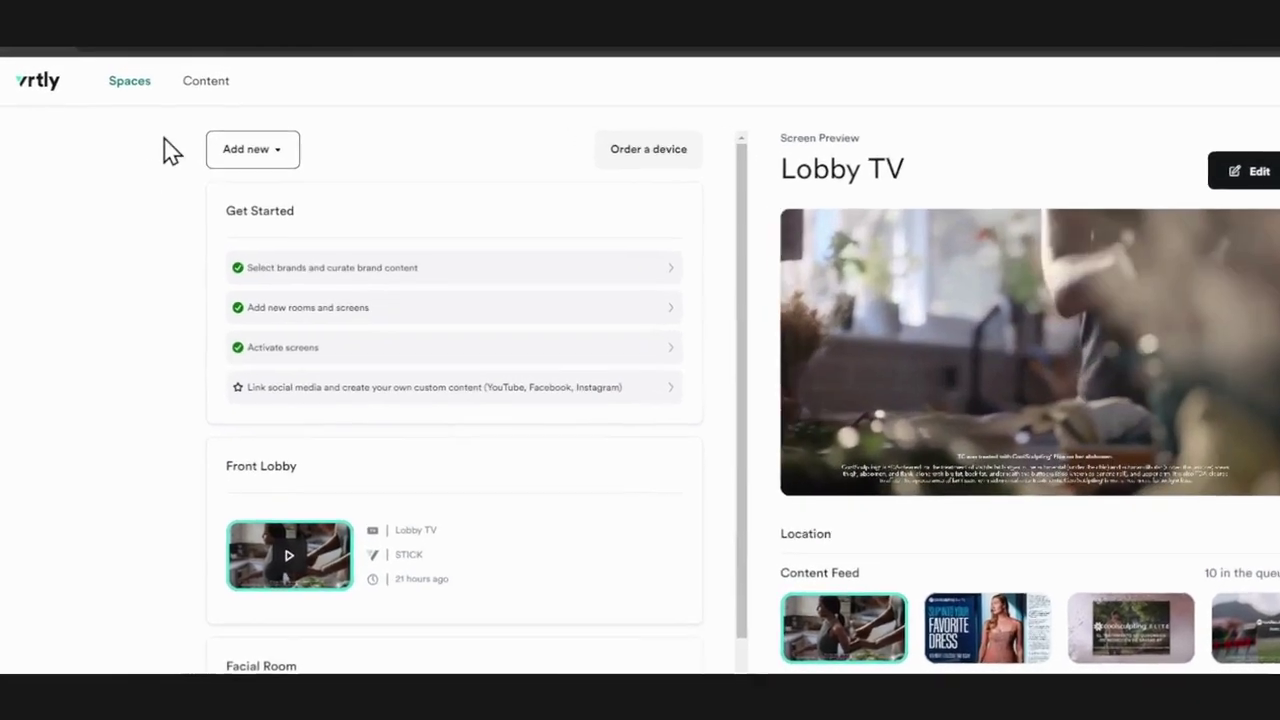
Step: Search the brand content for "Neo", open the Aerolase Neo Elite brand and preview its Skin Of Color video
left_click(203, 83)
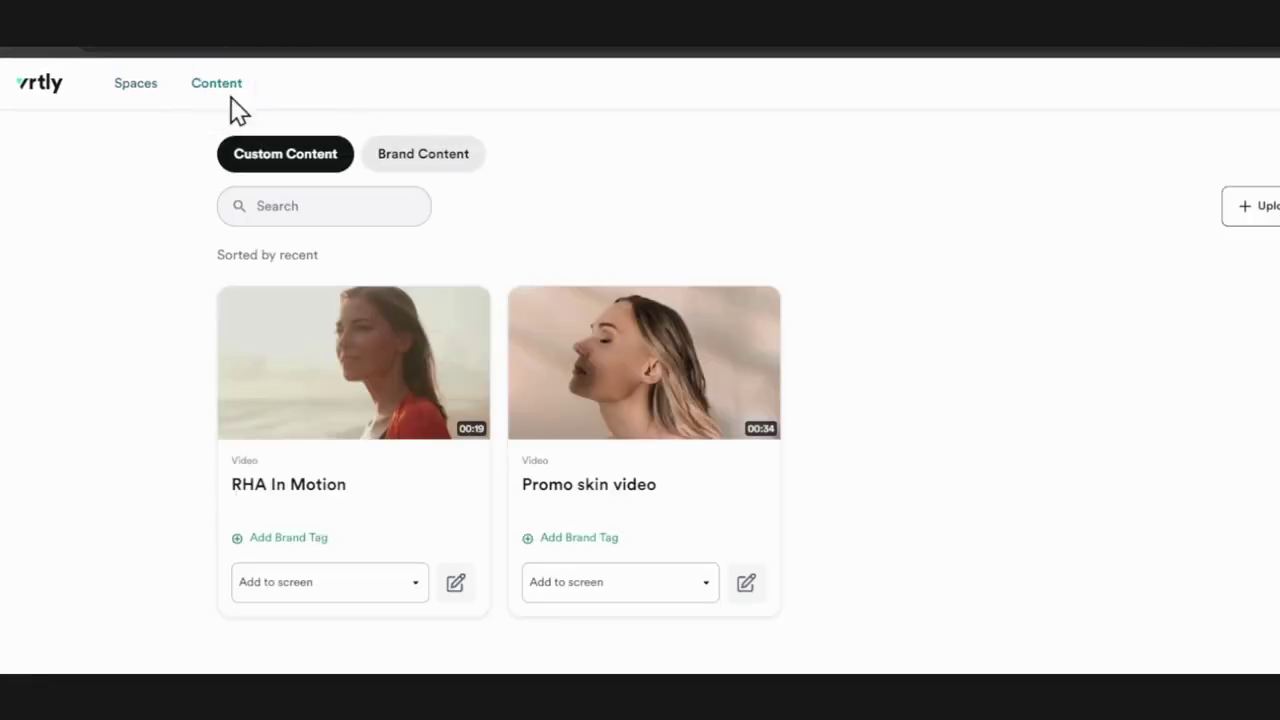
left_click(432, 170)
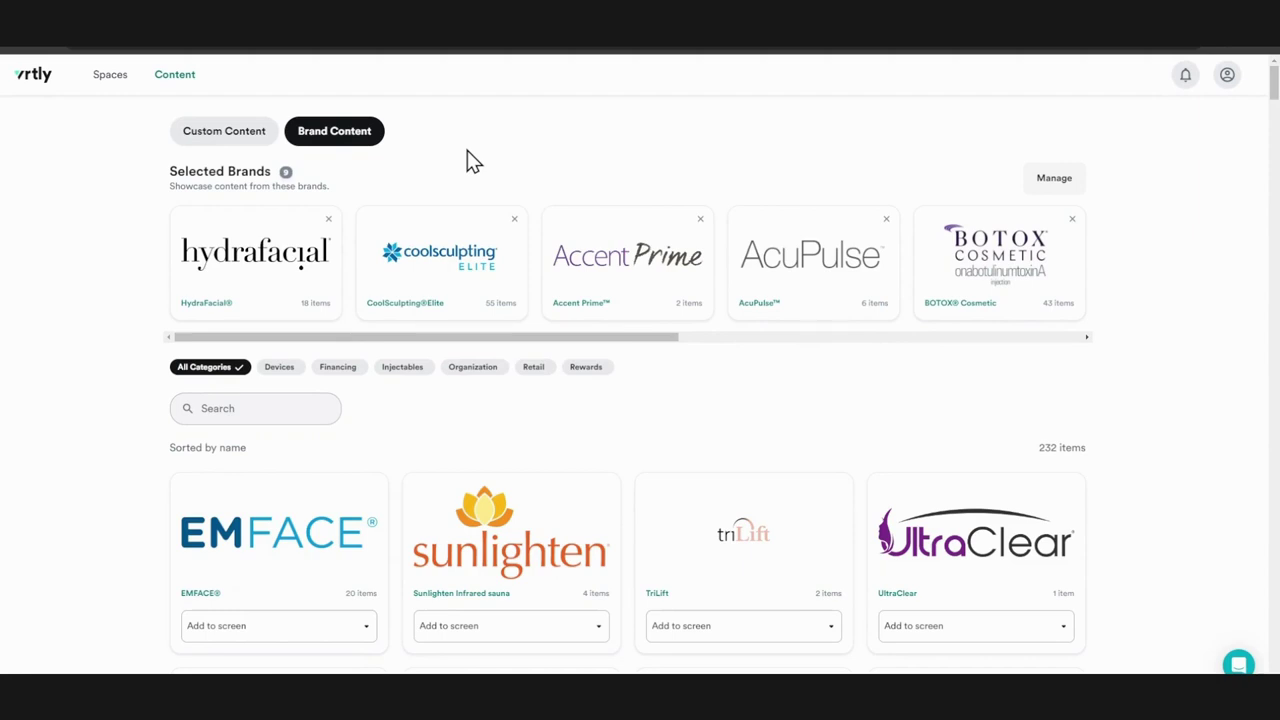
left_click(276, 405)
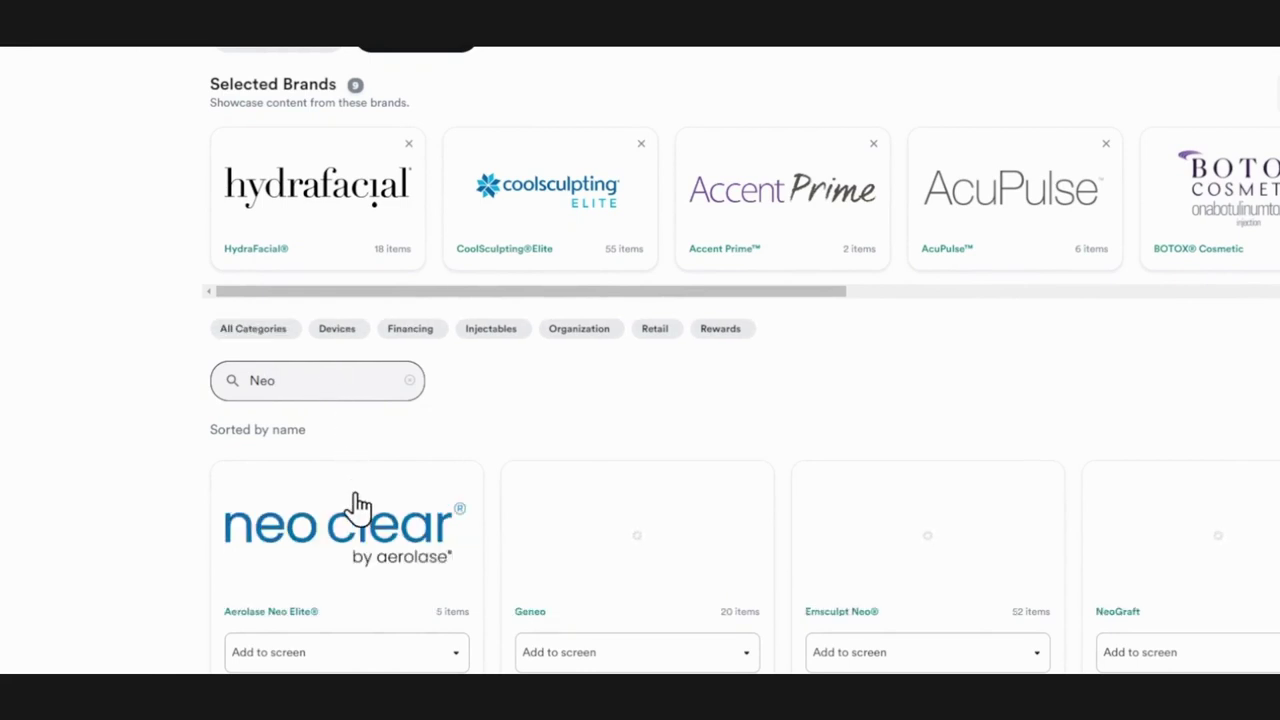
left_click(357, 520)
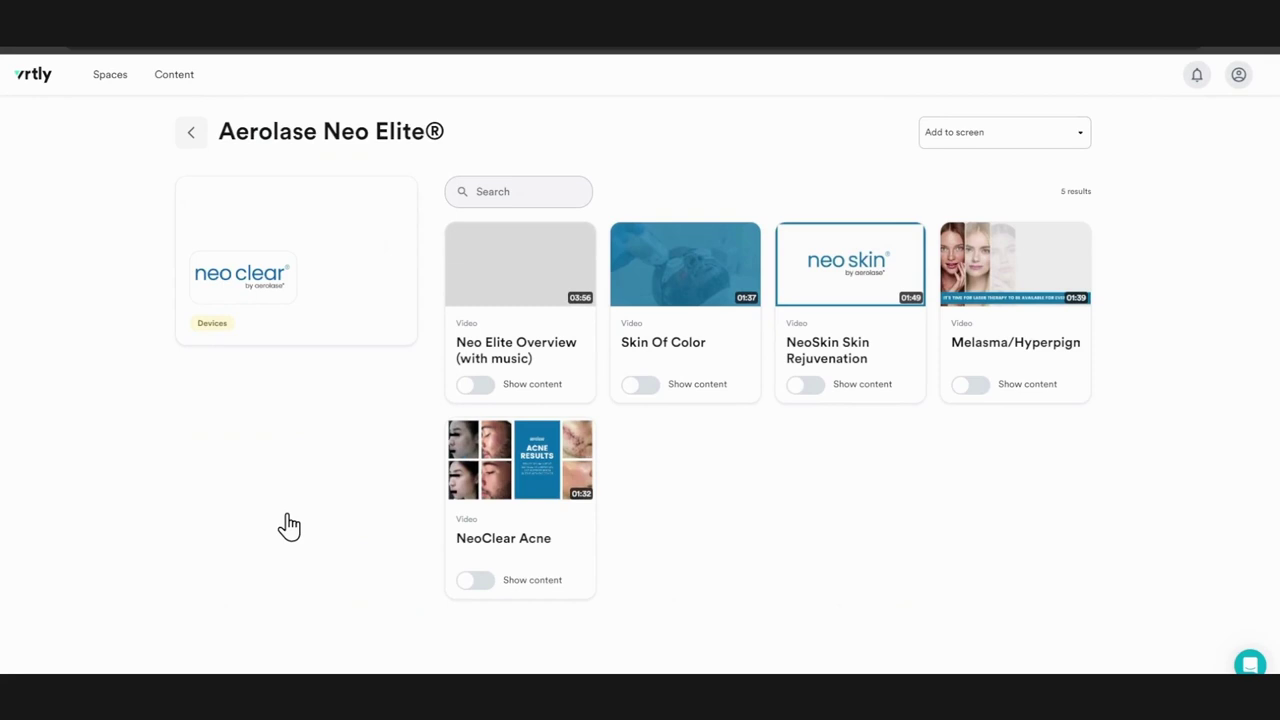
left_click(727, 281)
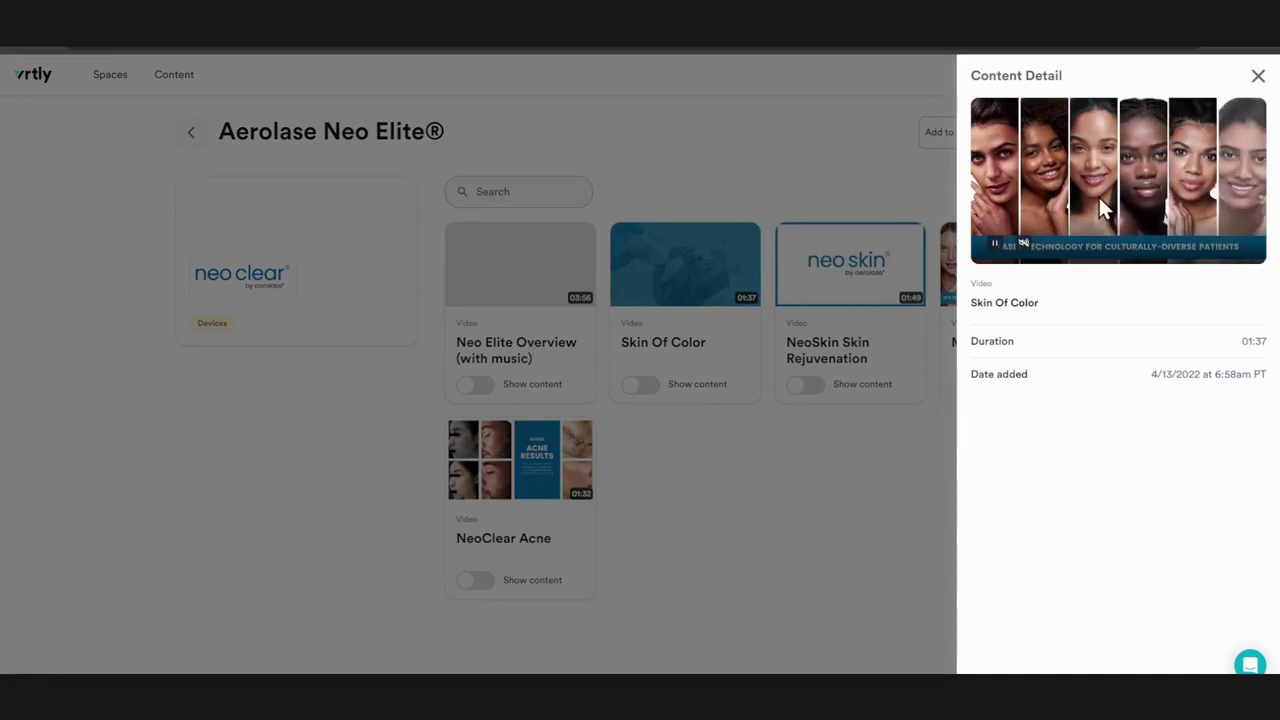
left_click(1257, 76)
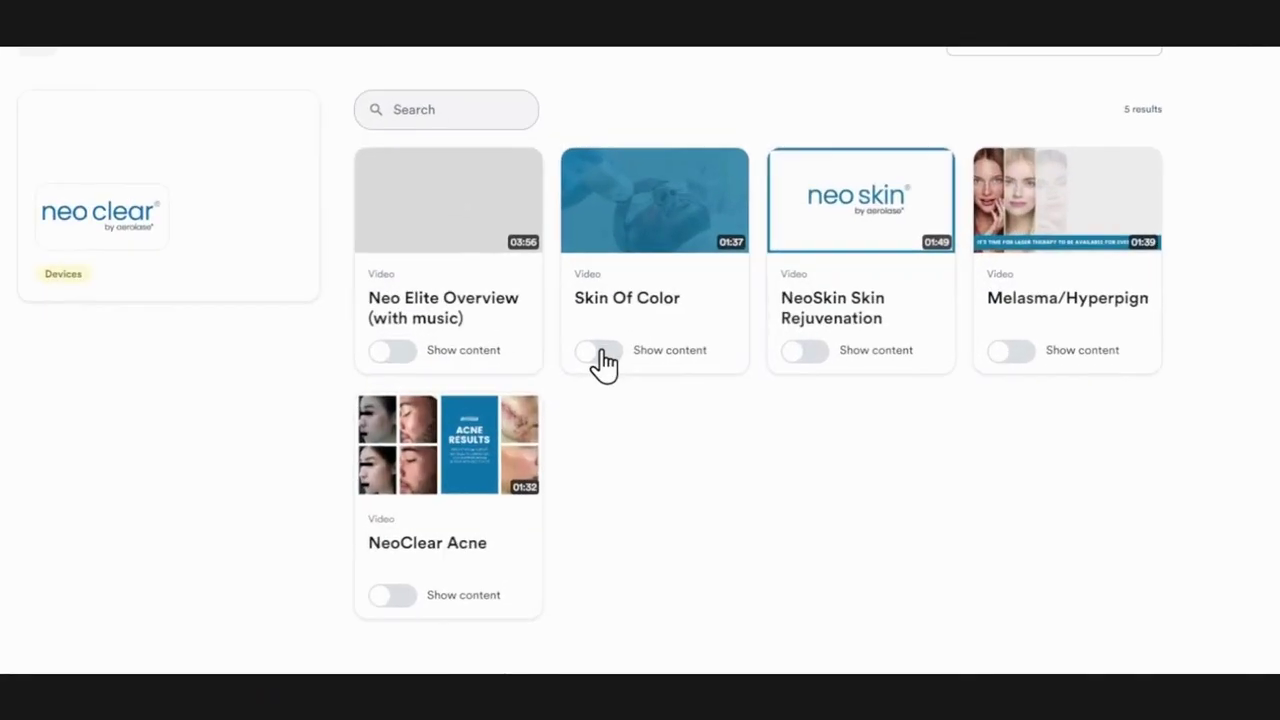
Step: Enable showing the Skin Of Color video and add the Aerolase Neo Elite brand to the Facial Room TV screen
left_click(598, 352)
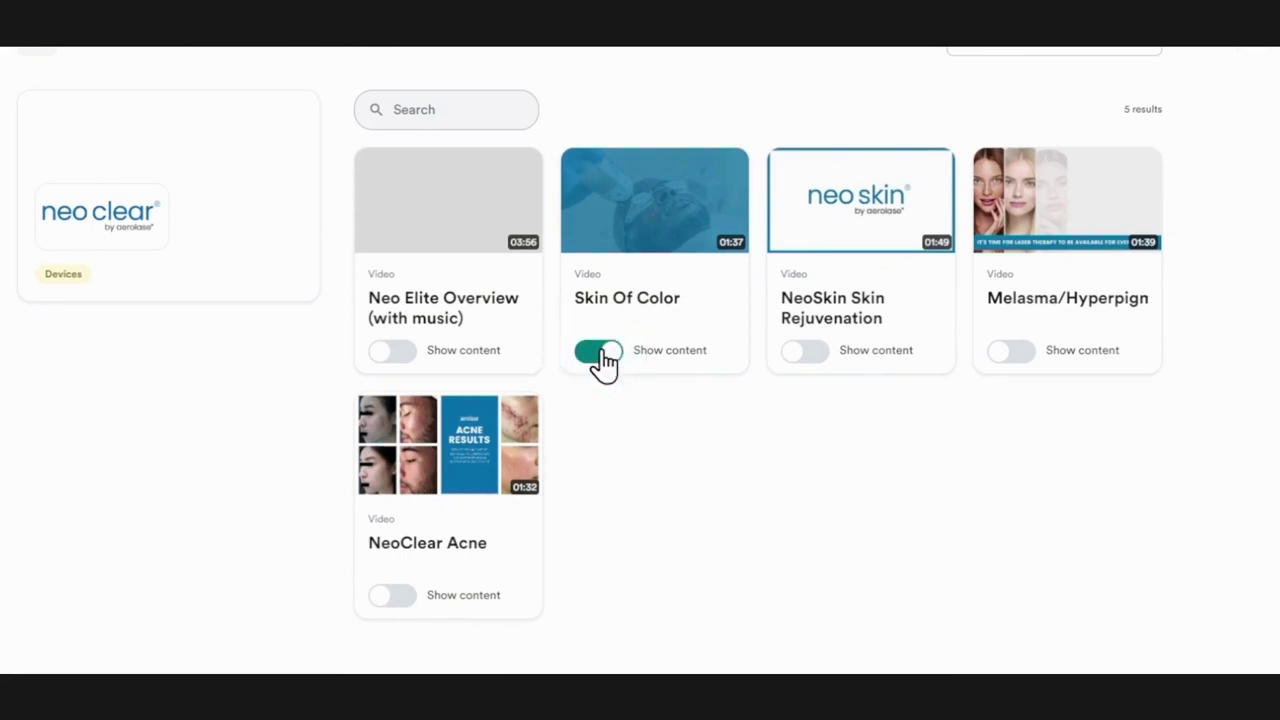
left_click(1127, 50)
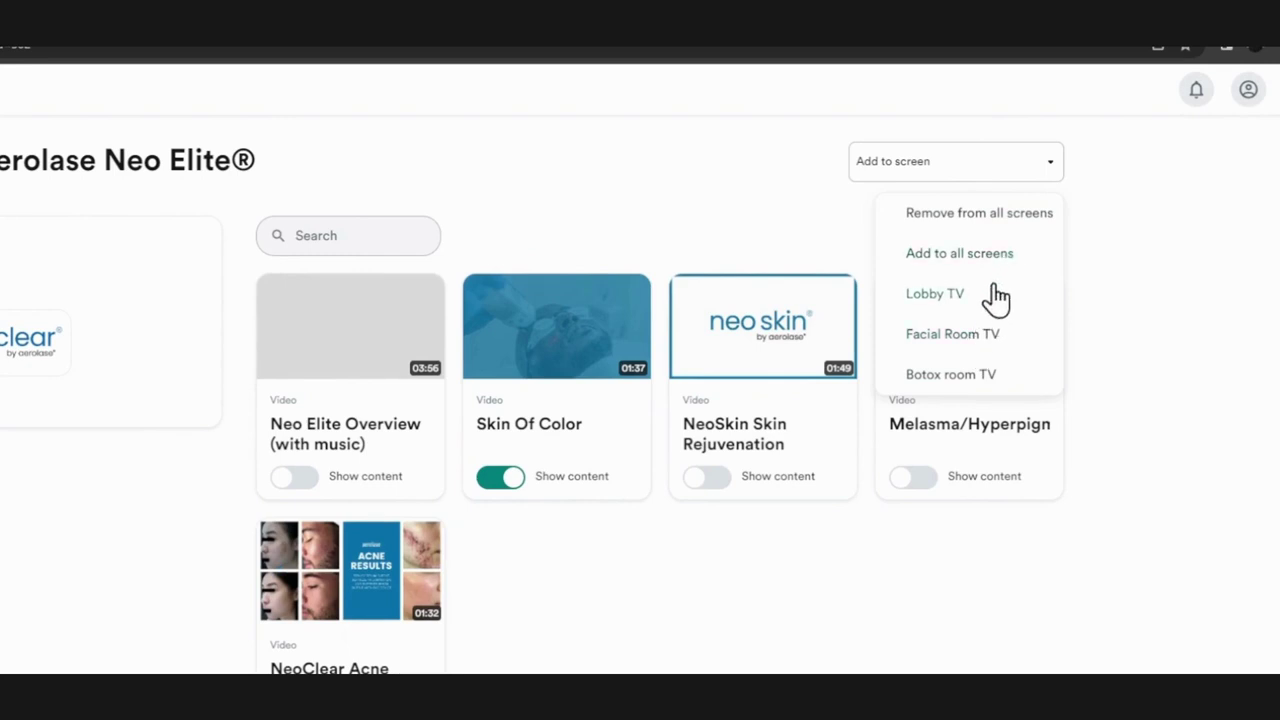
left_click(970, 337)
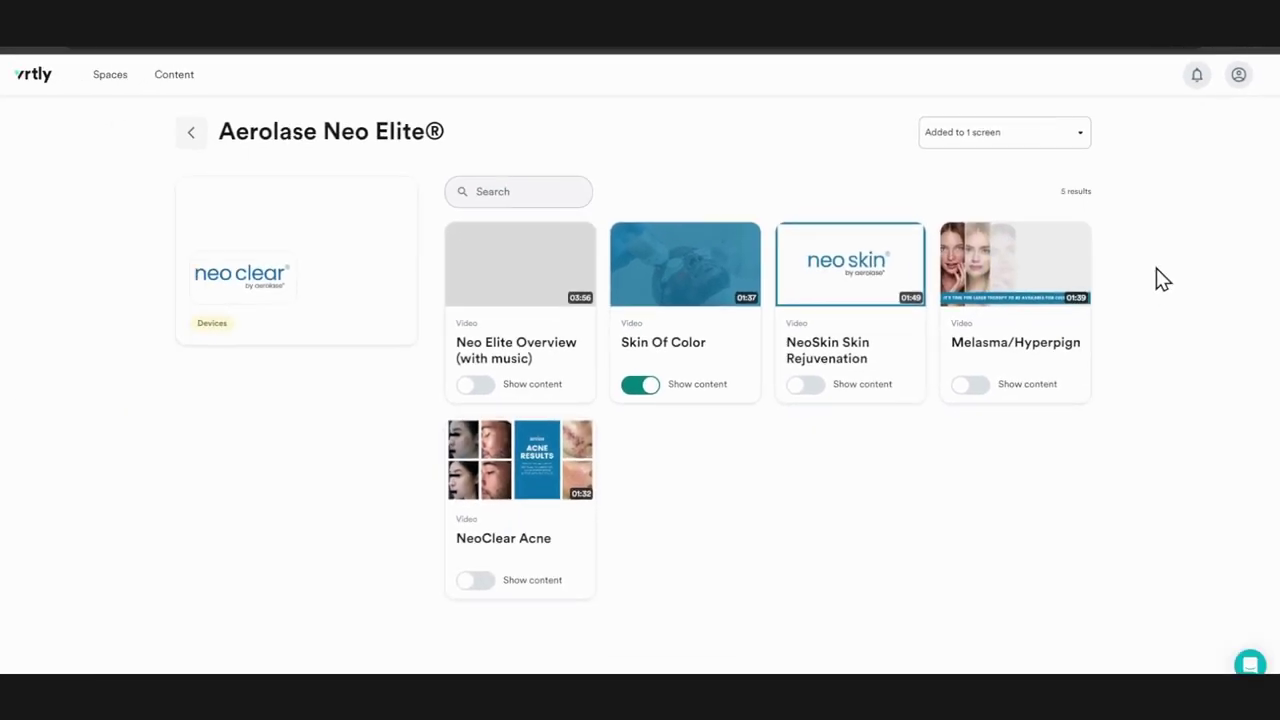
Step: Remove the Aerolase Neo Elite brand from the selected brands and save the removal
left_click(199, 142)
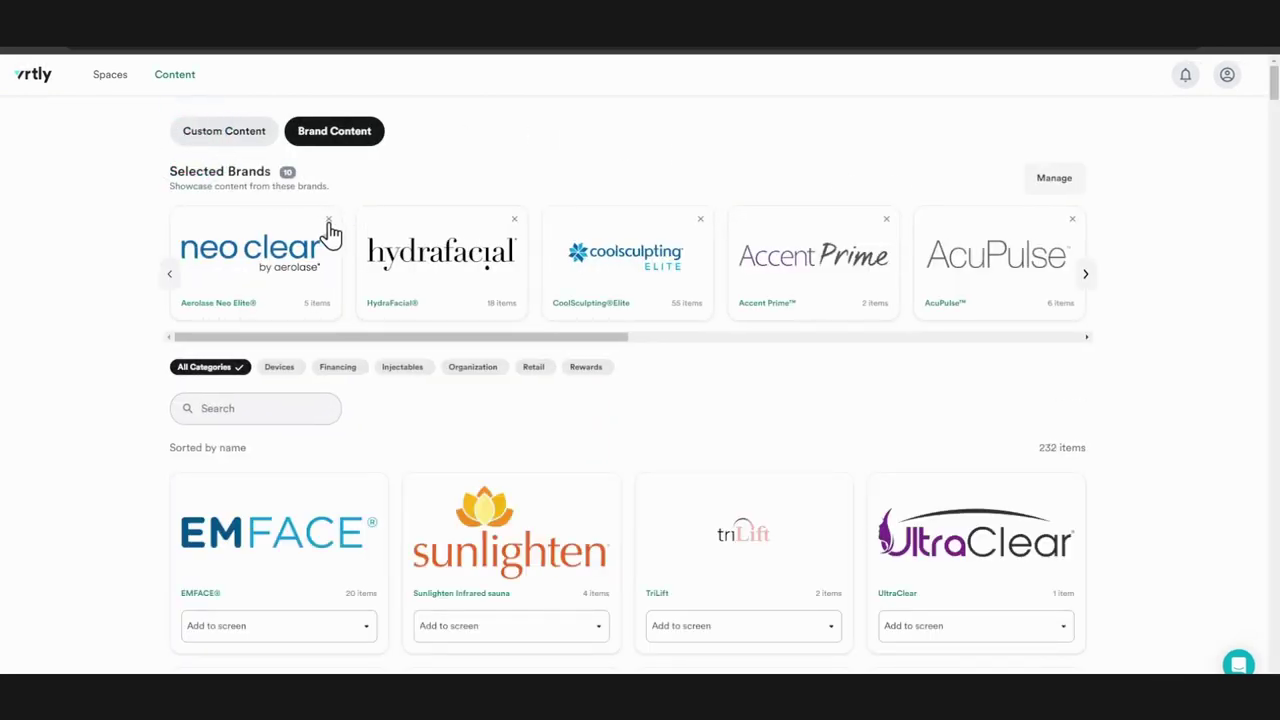
left_click(328, 219)
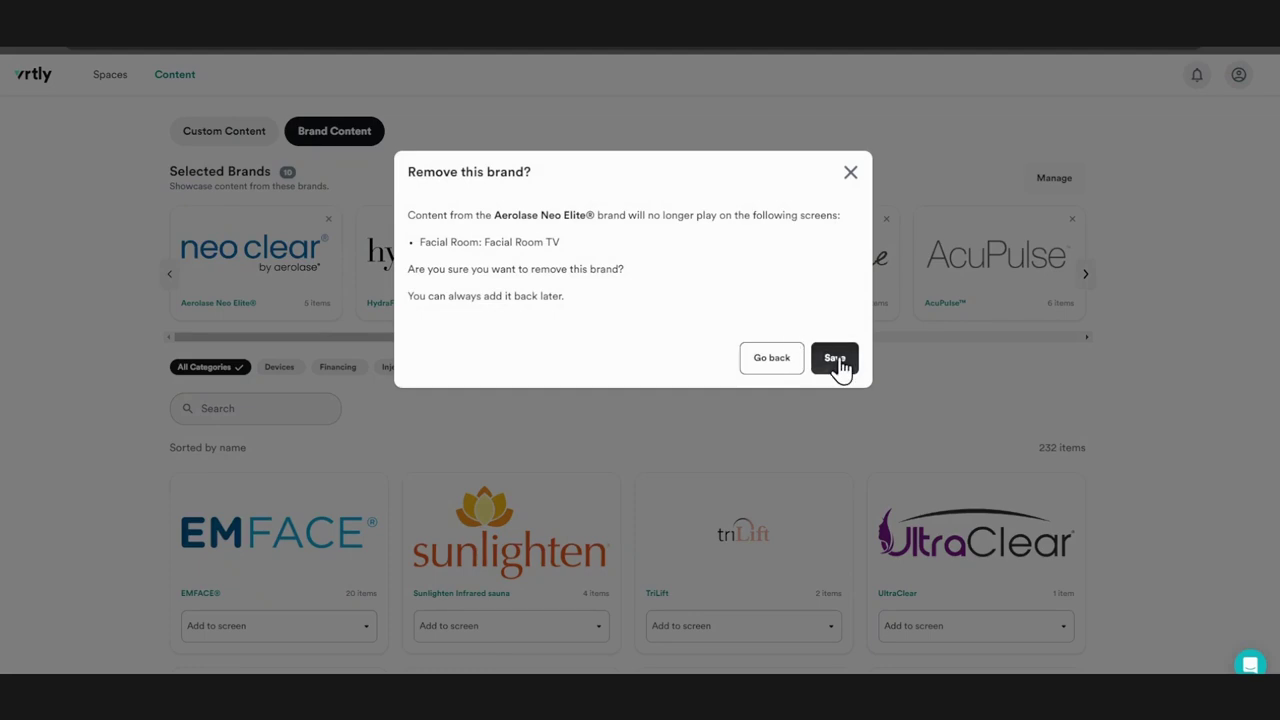
left_click(837, 360)
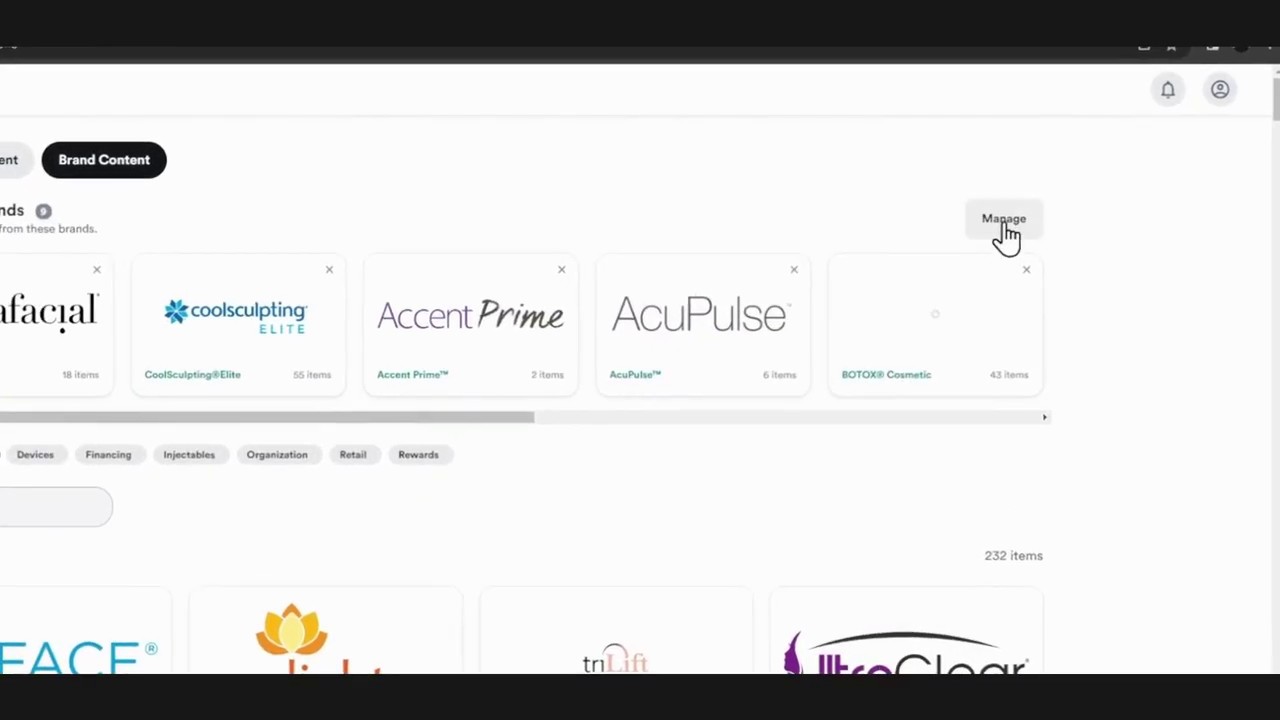
Step: Find JUVEDERM in the managed brands by searching for "Juv" and remove it from all screens
left_click(1004, 225)
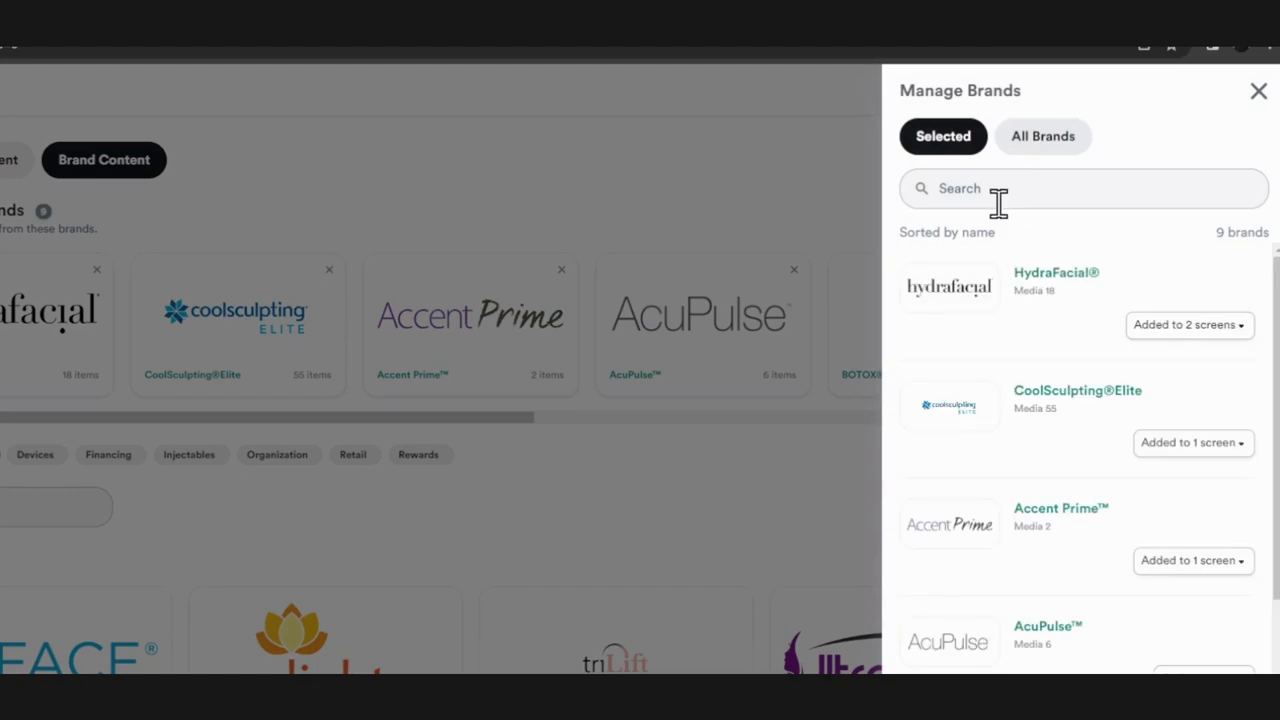
left_click(998, 190)
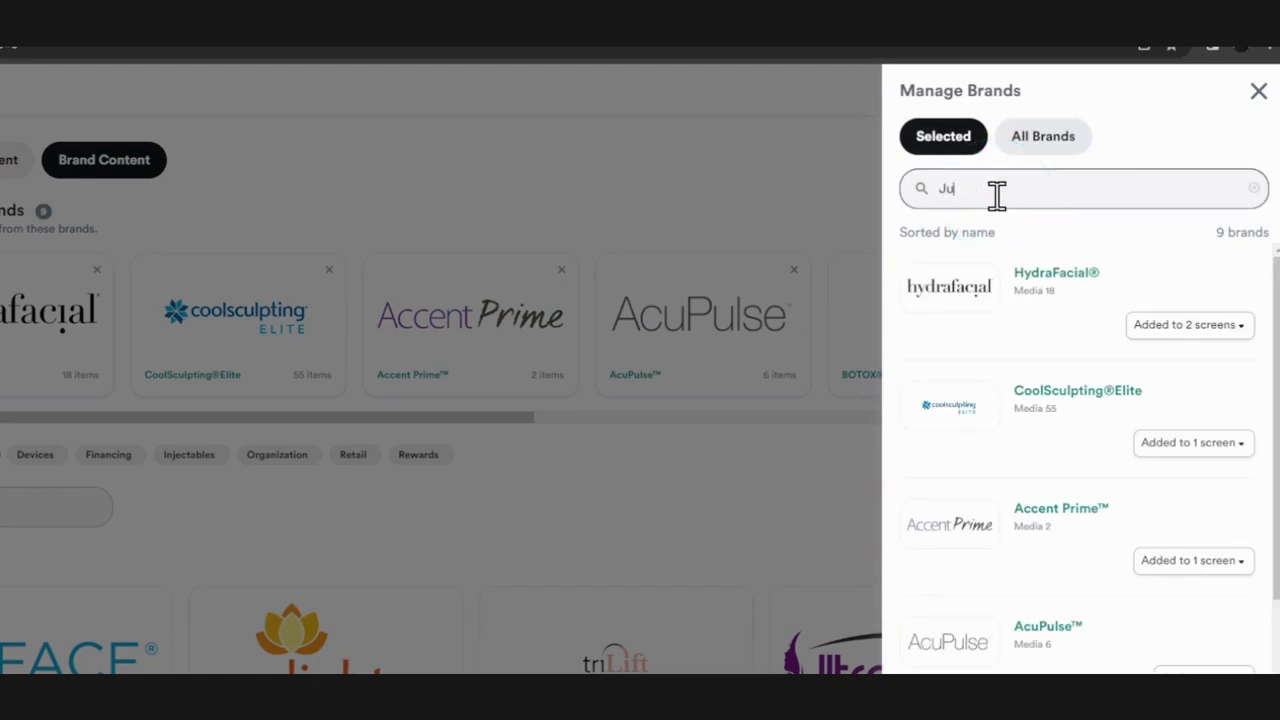
left_click(1237, 328)
left_click(1208, 387)
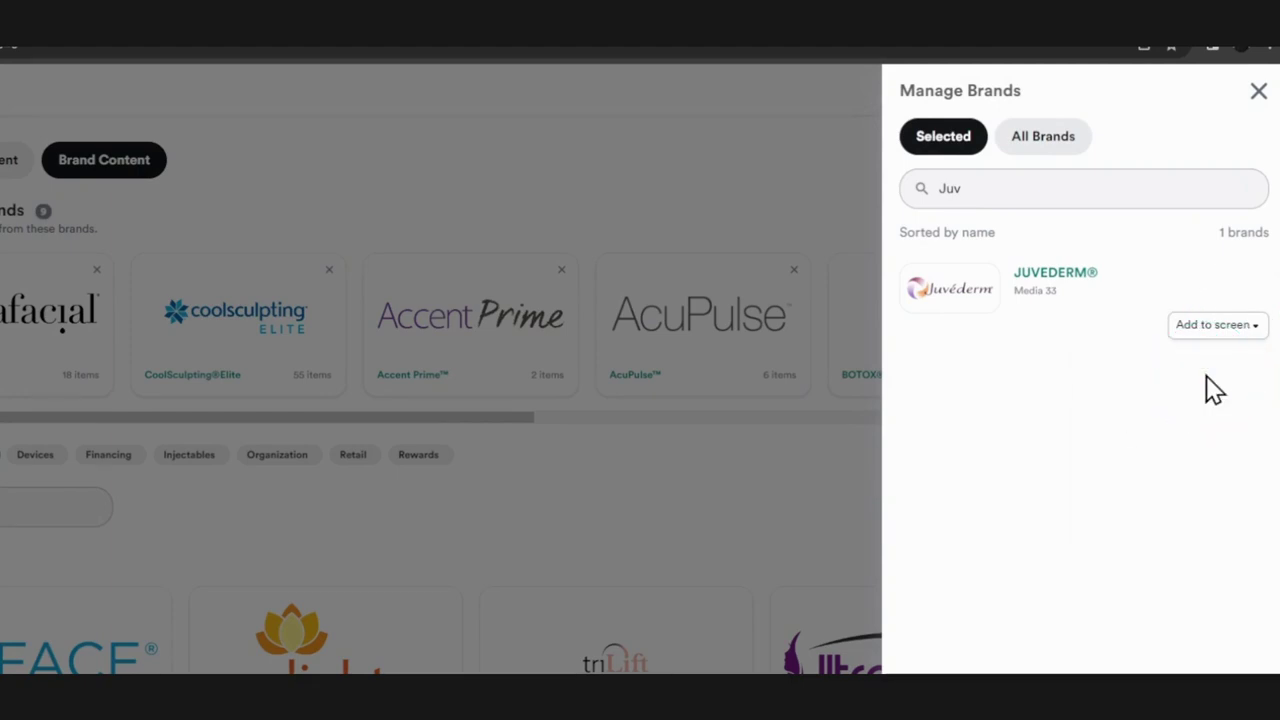
left_click(1260, 95)
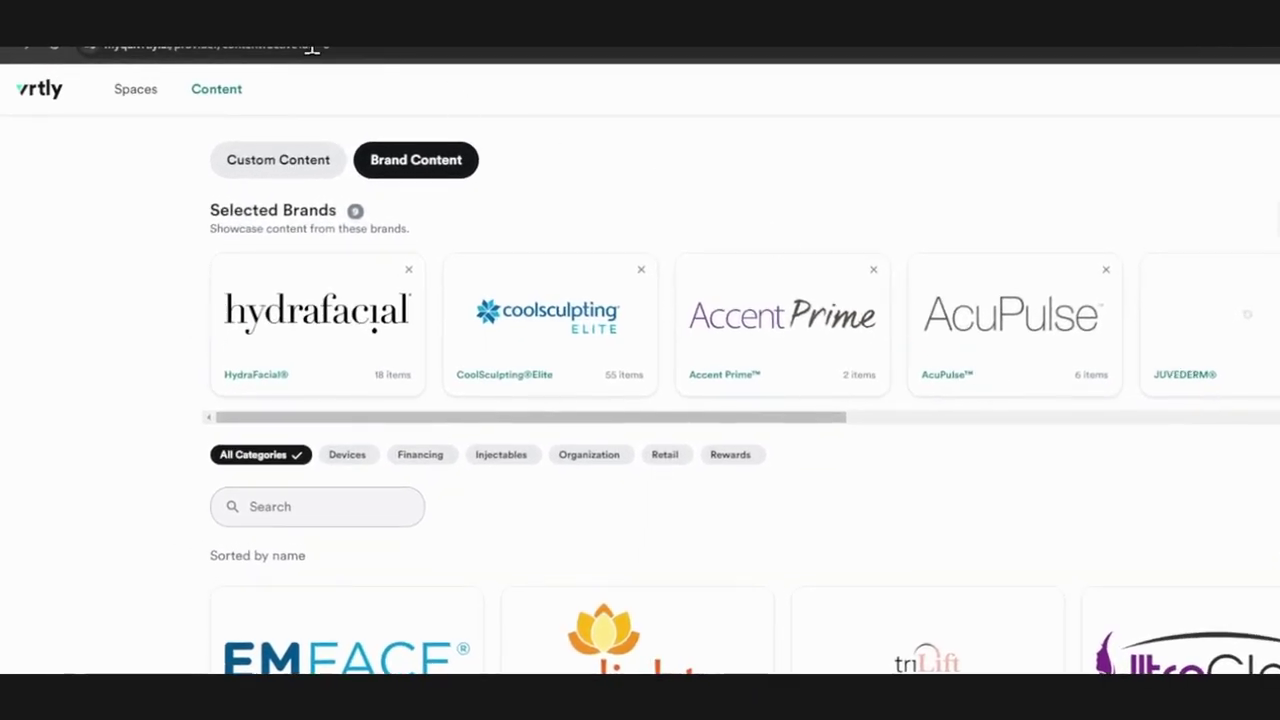
Step: Preview the Front Lobby's Lobby TV with its content feed, and open the management of its selected brands
left_click(130, 98)
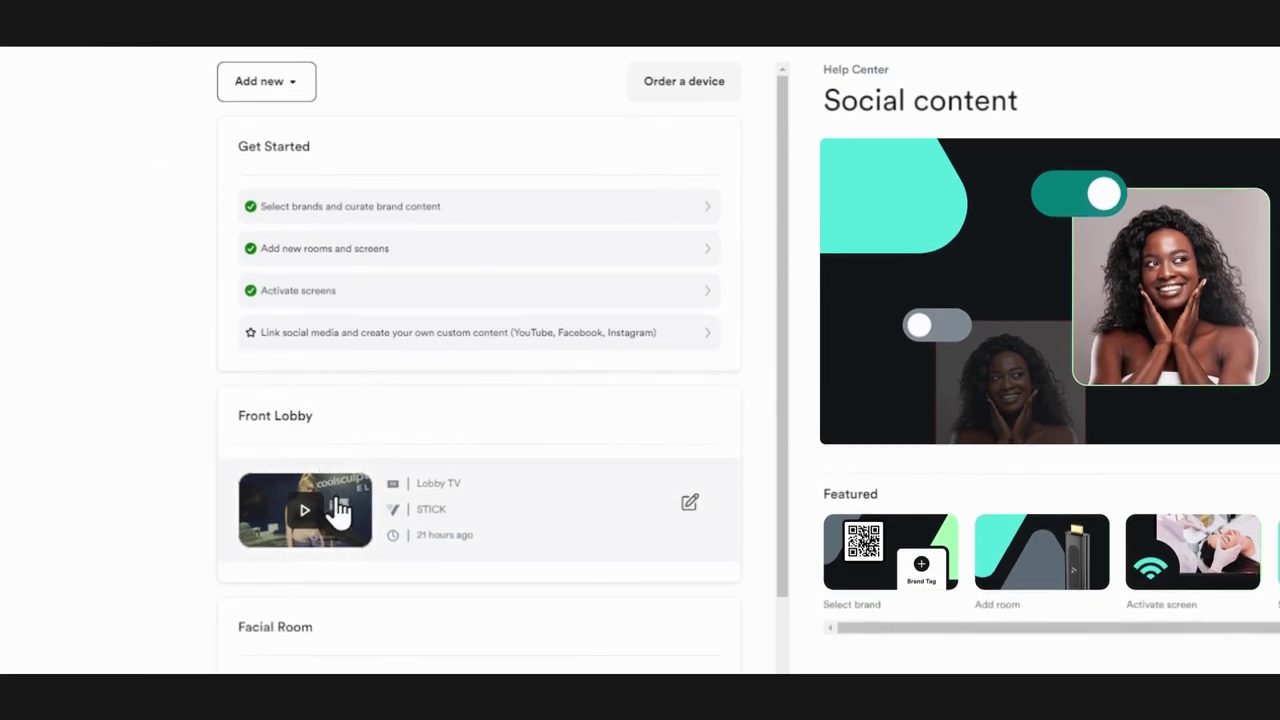
left_click(337, 508)
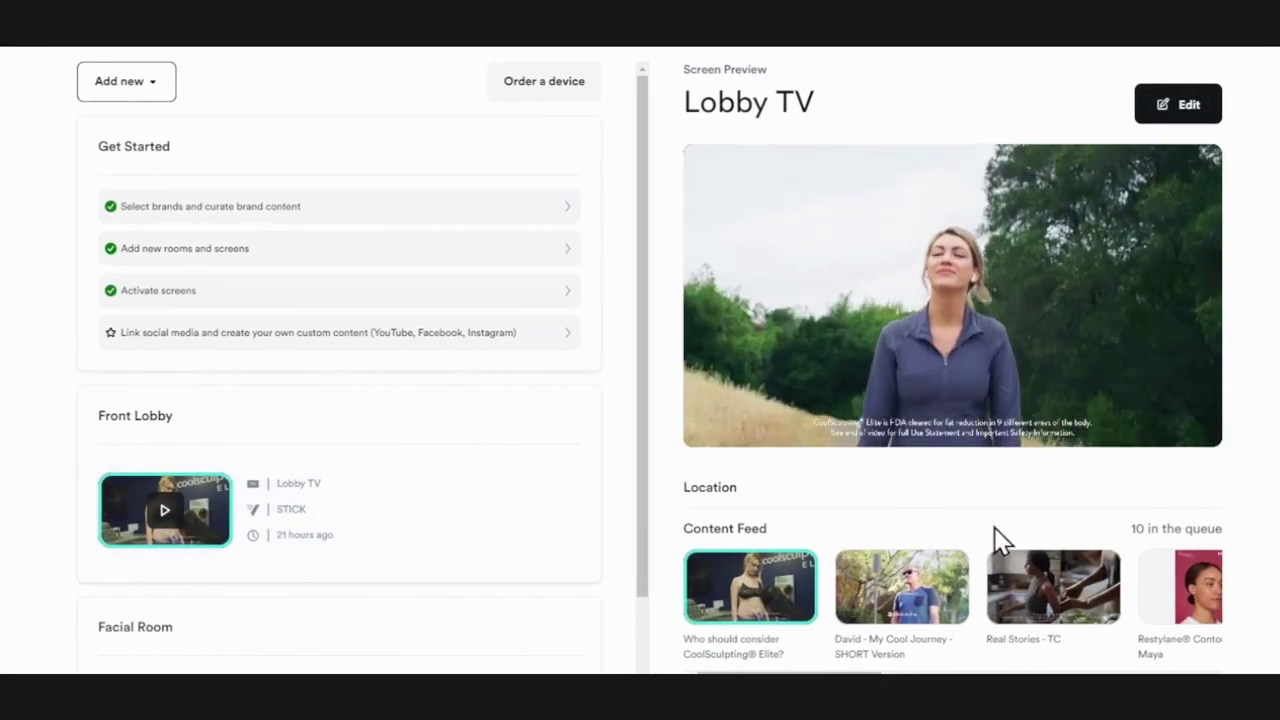
left_click(1222, 597)
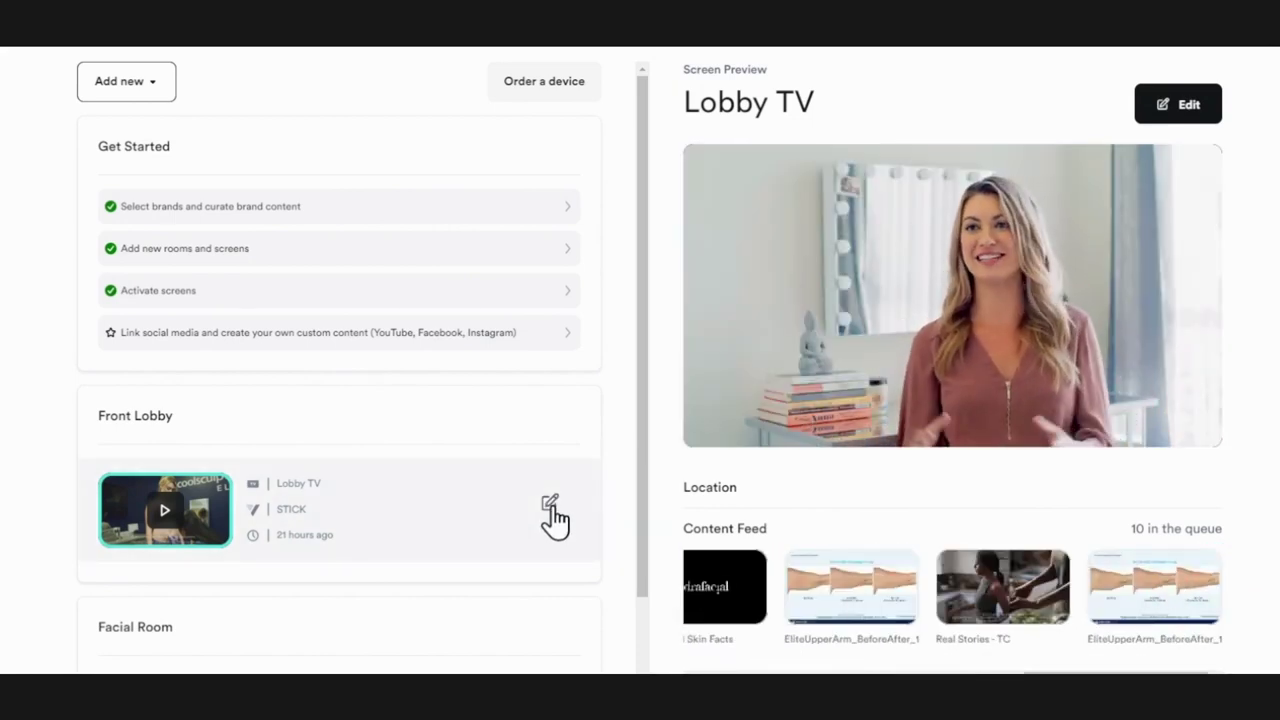
left_click(551, 505)
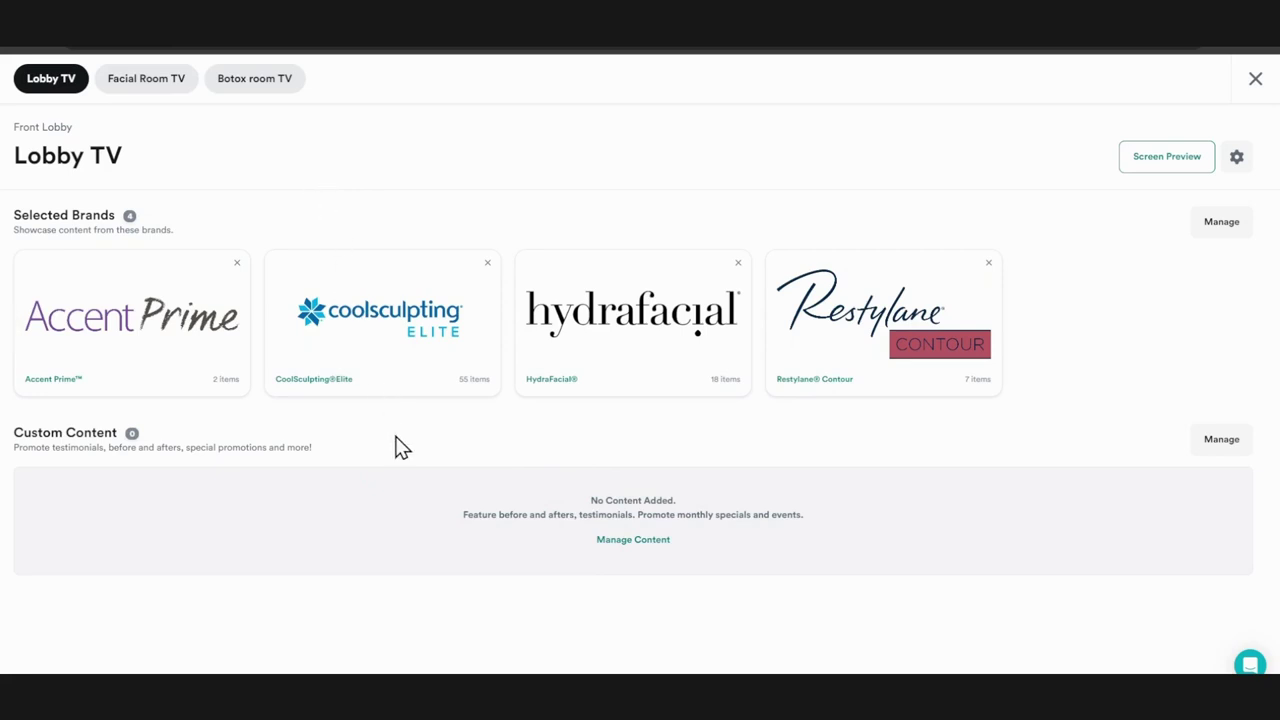
left_click(1222, 223)
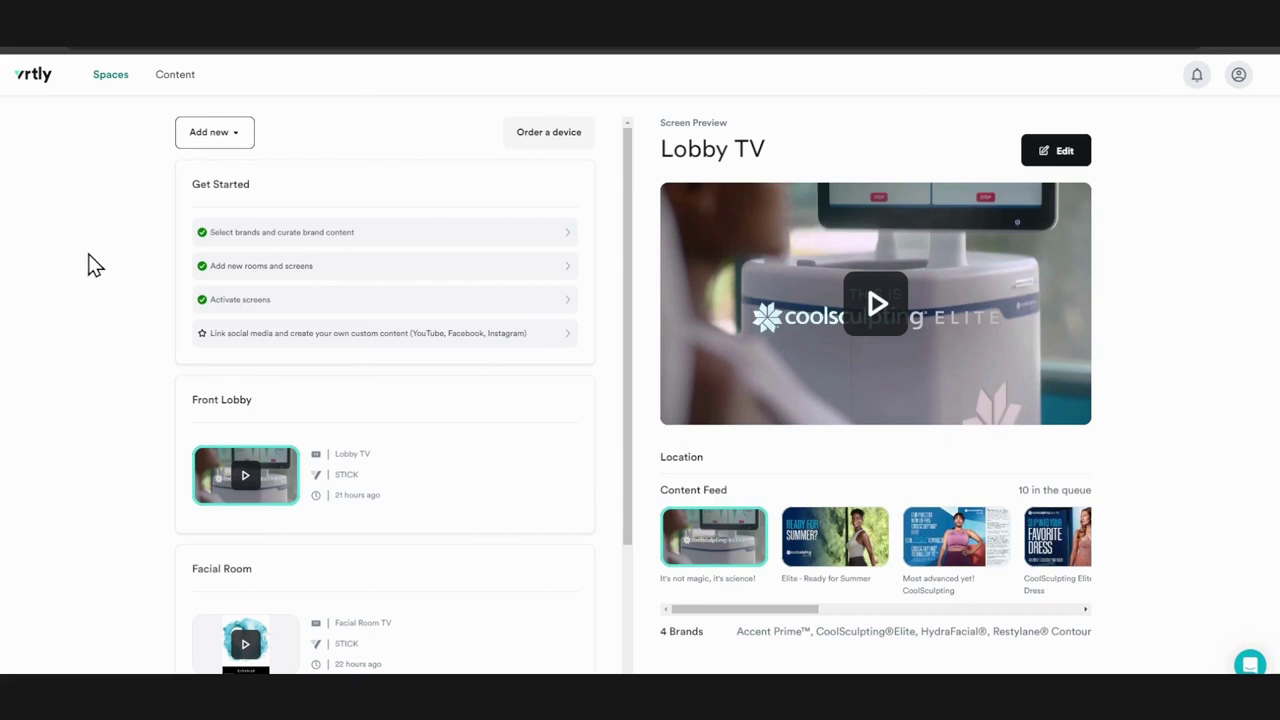
Step: Create new custom content by uploading the promo video file from the computer
left_click(175, 77)
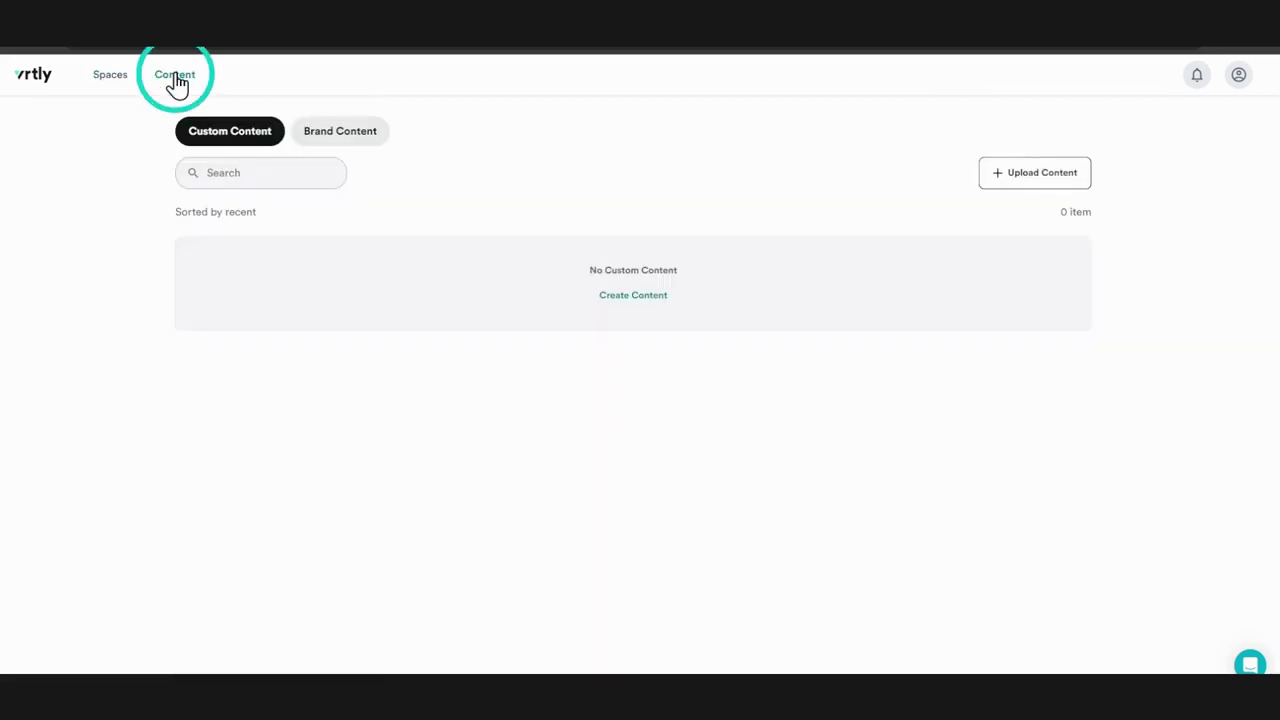
left_click(233, 135)
left_click(1038, 180)
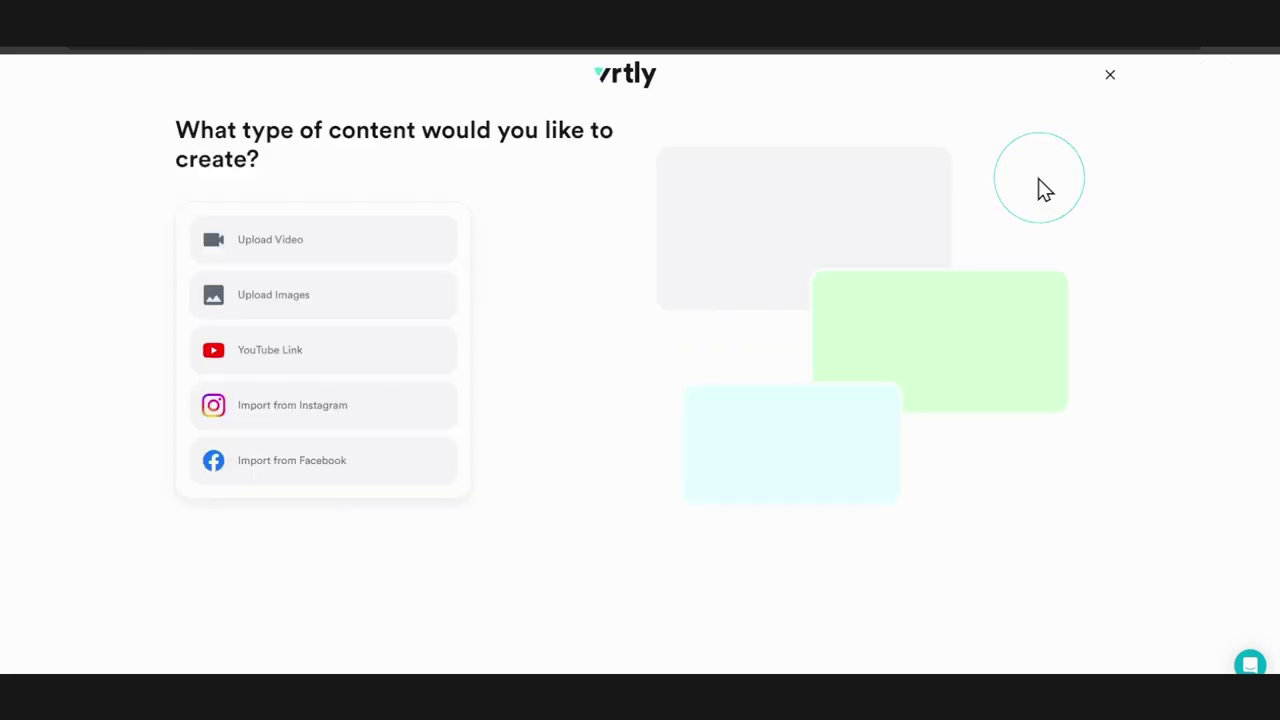
left_click(325, 241)
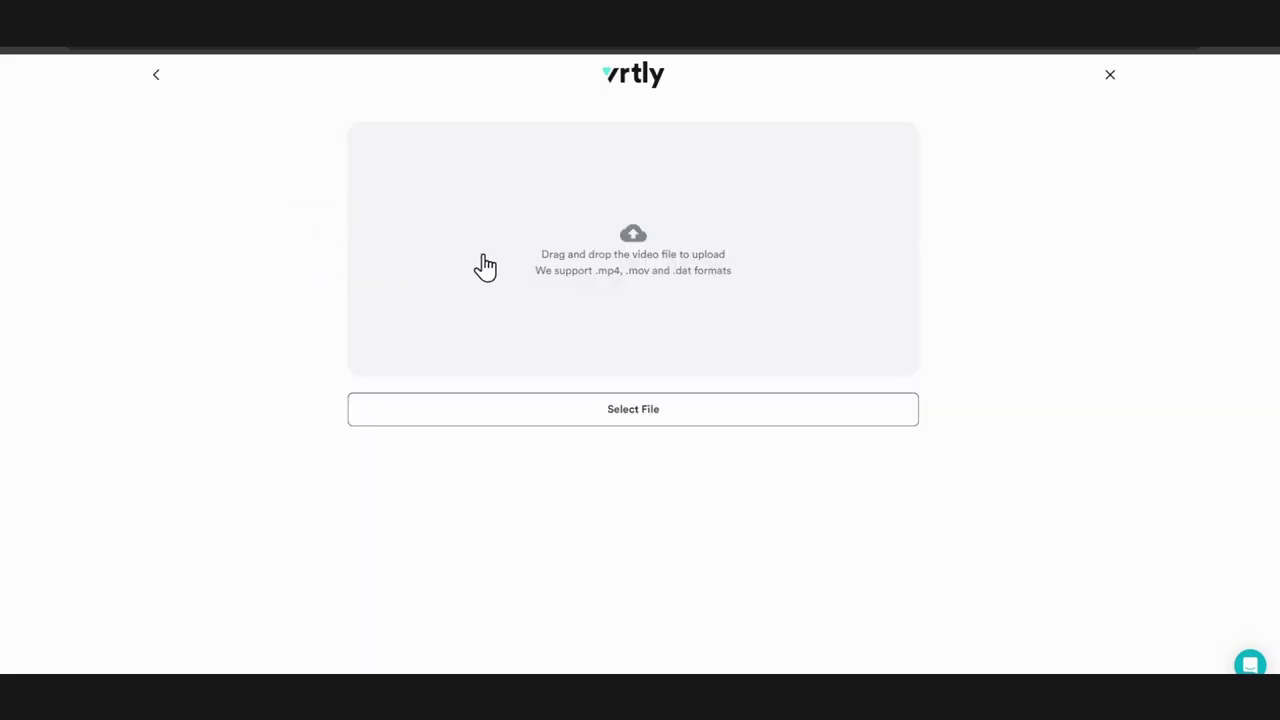
left_click(731, 280)
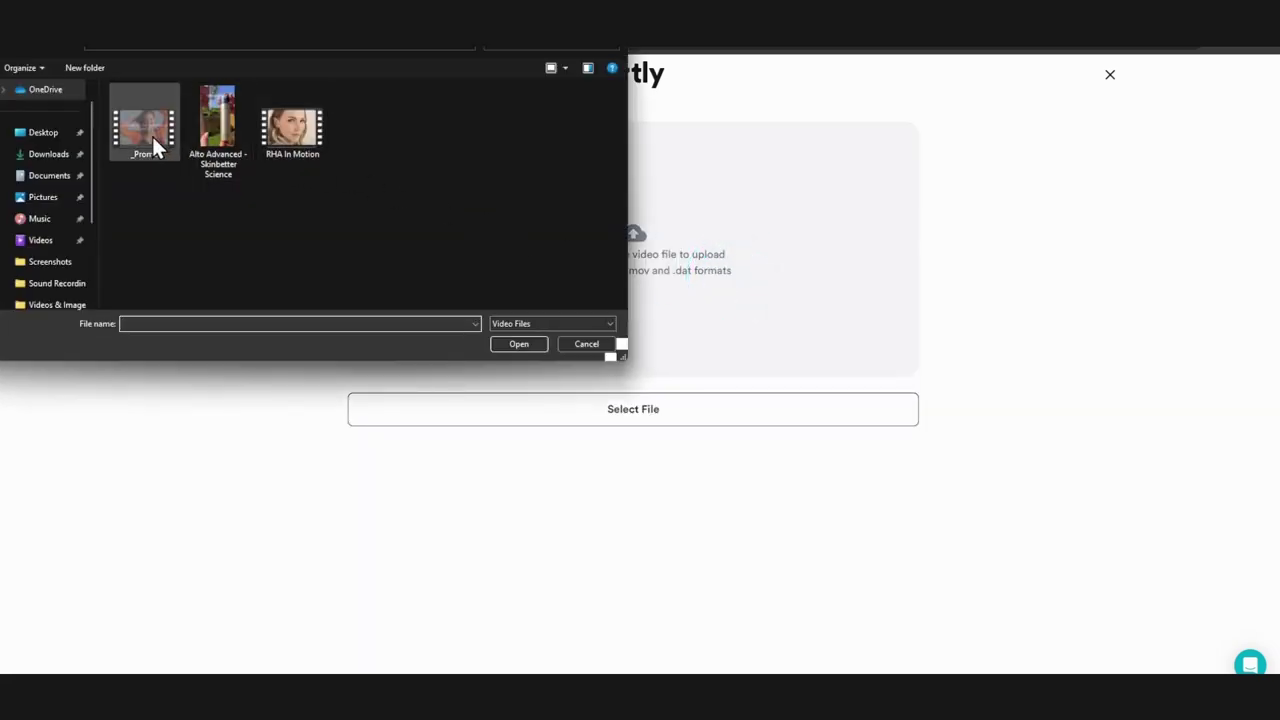
left_click(148, 133)
left_click(516, 345)
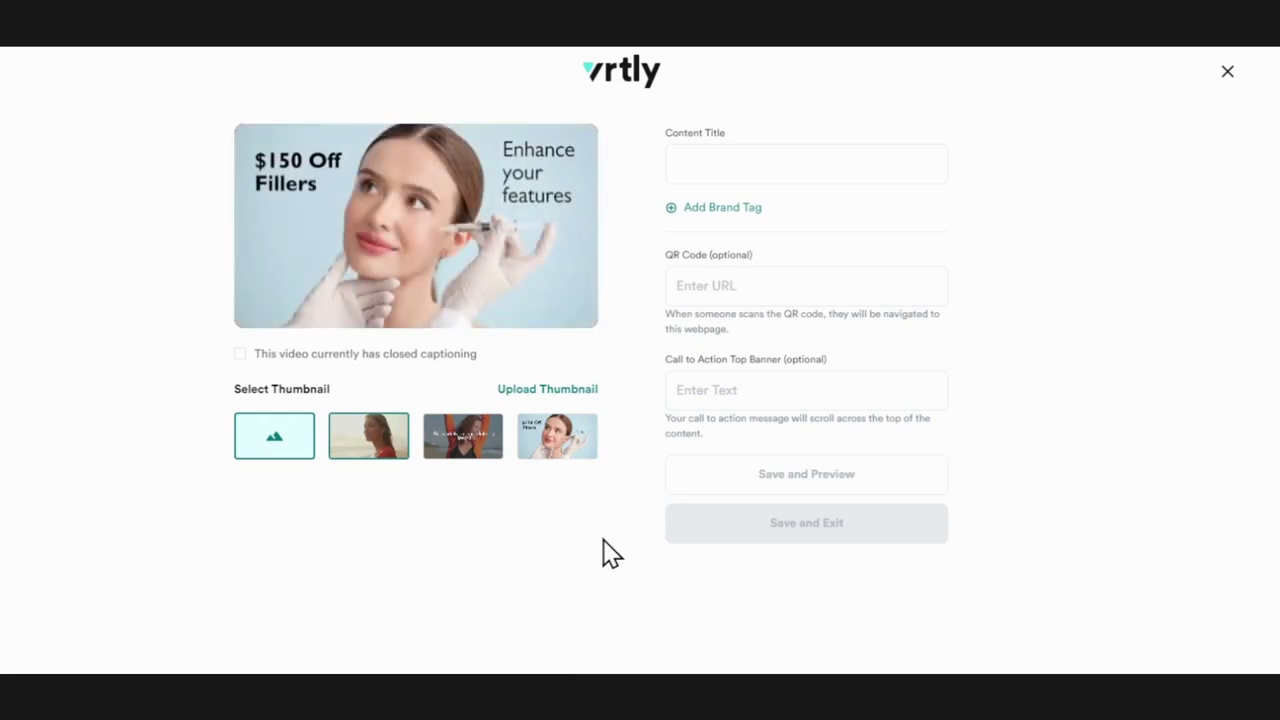
Step: Title the uploaded video "Demo", leave it without closed captioning, and save it to the custom content
left_click(241, 355)
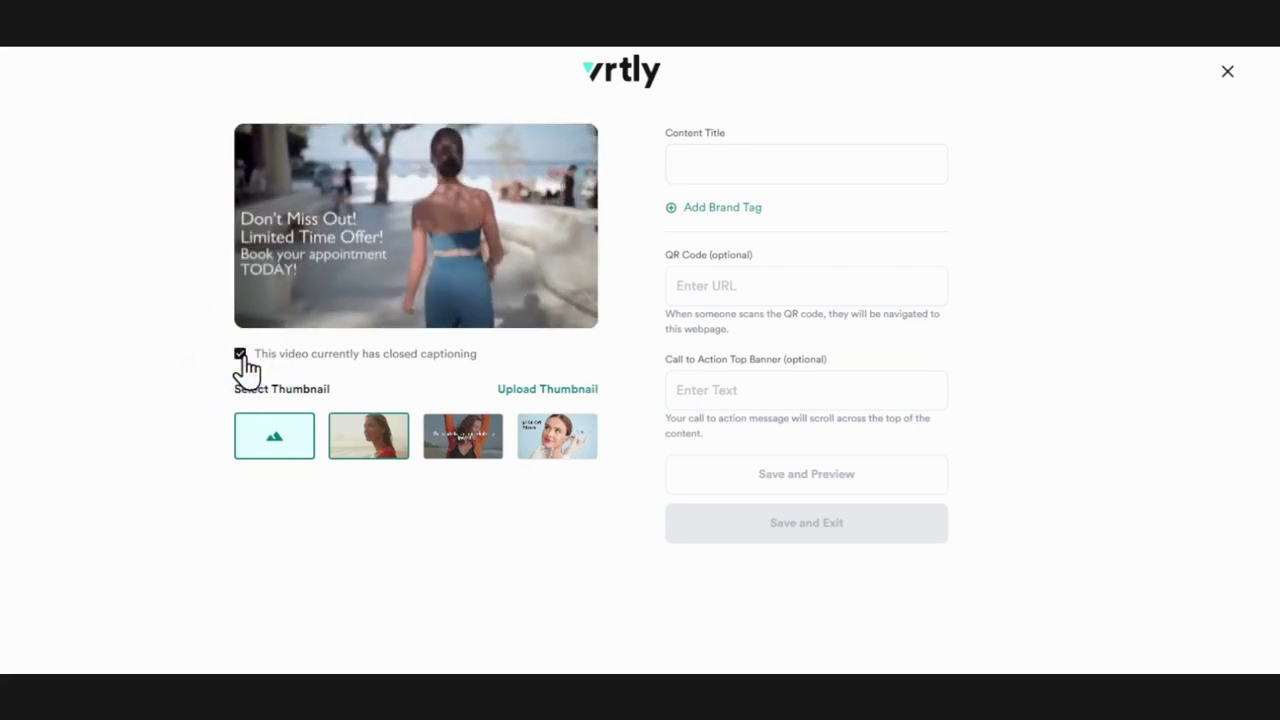
left_click(241, 355)
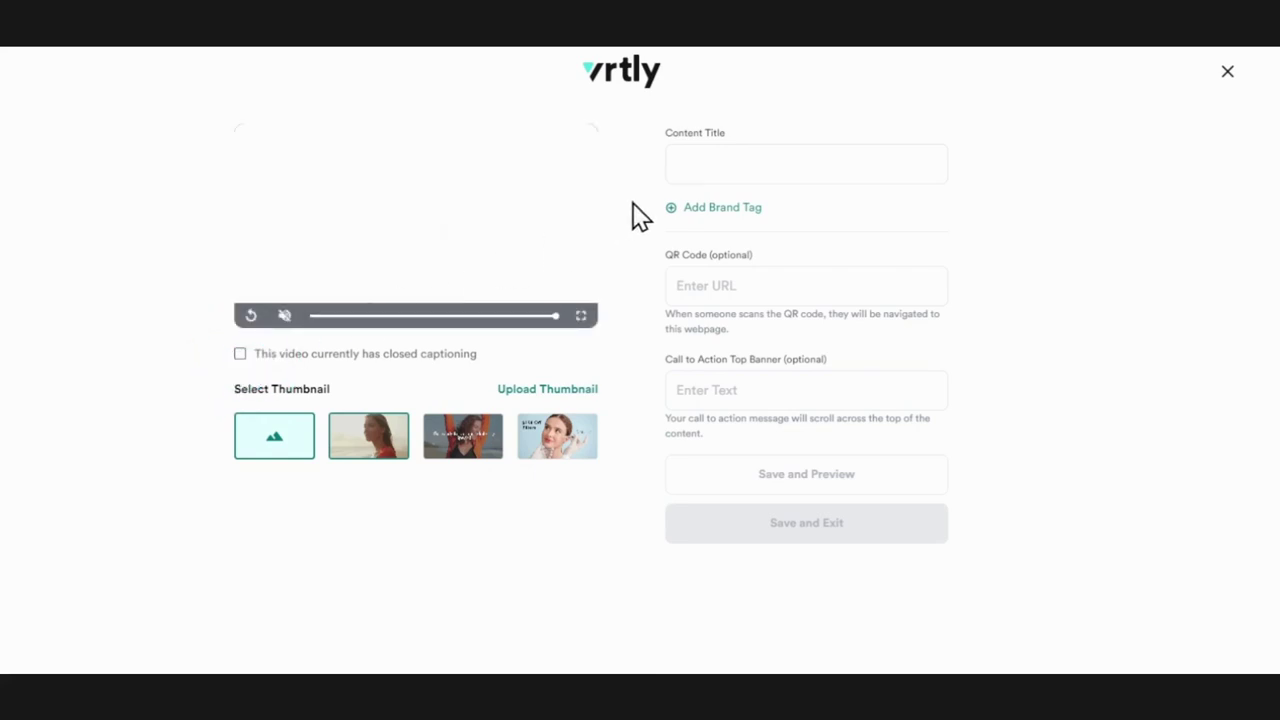
left_click(758, 158)
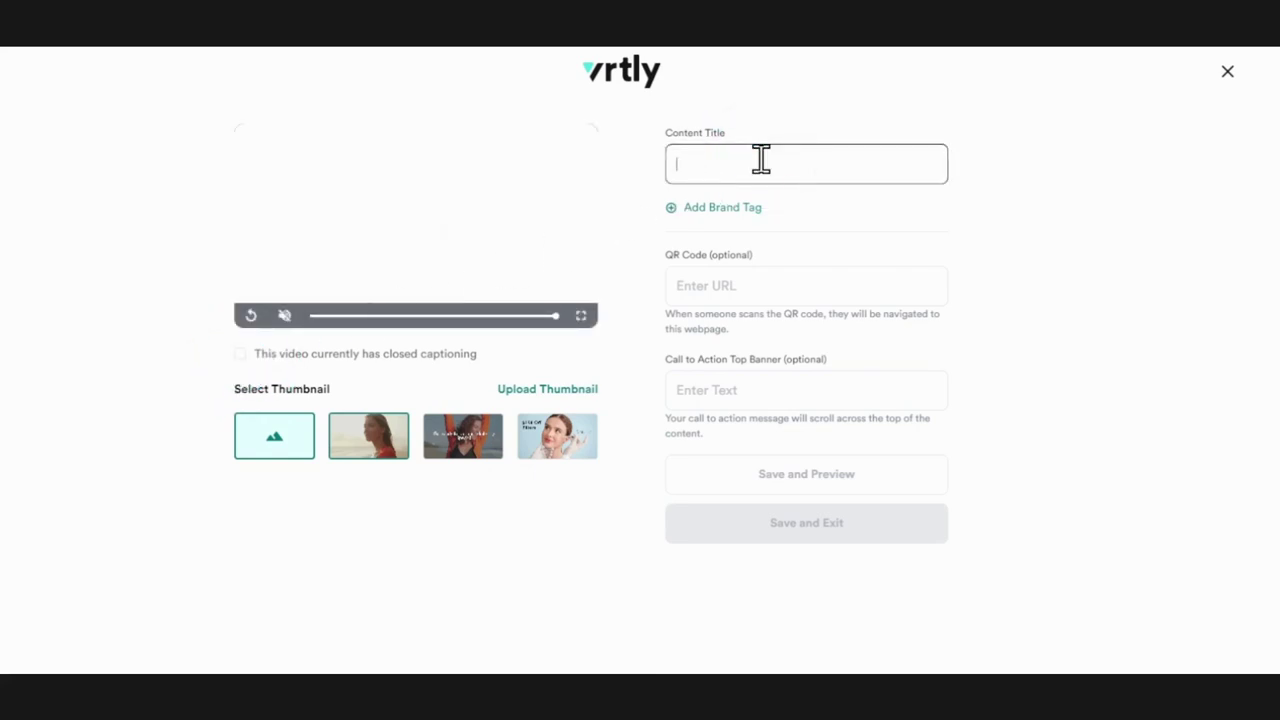
type("Demo")
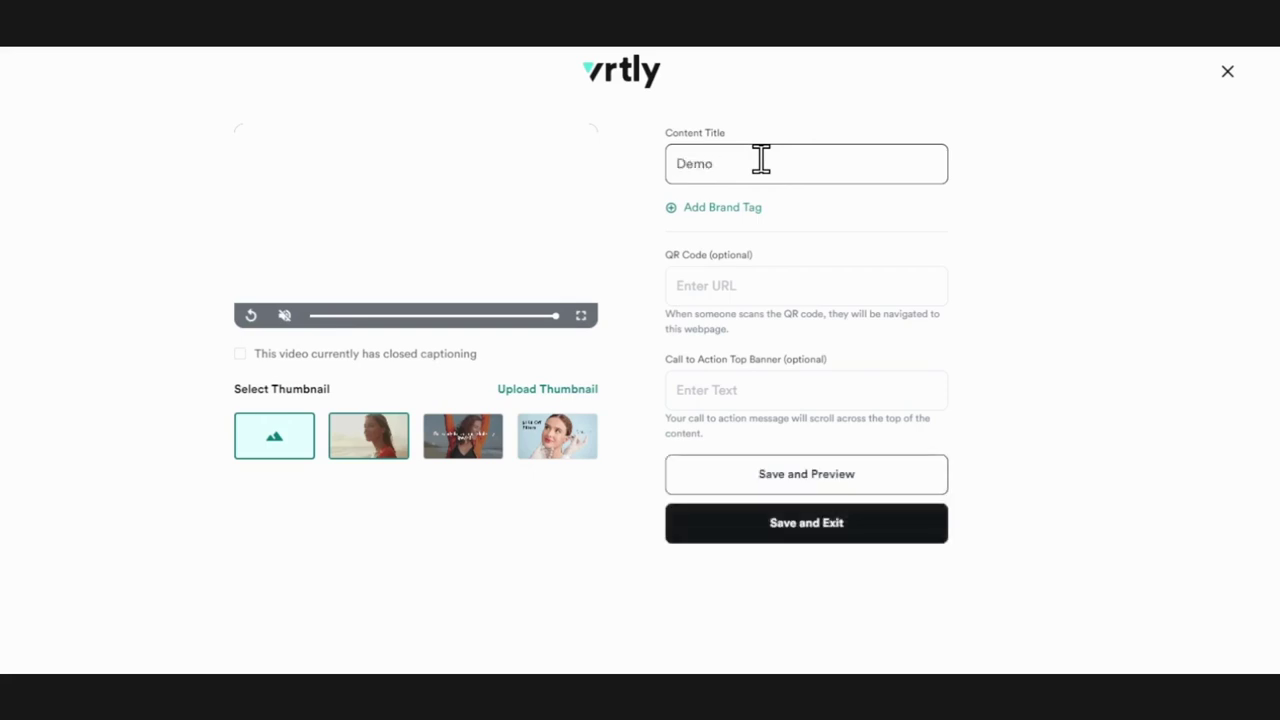
left_click(889, 537)
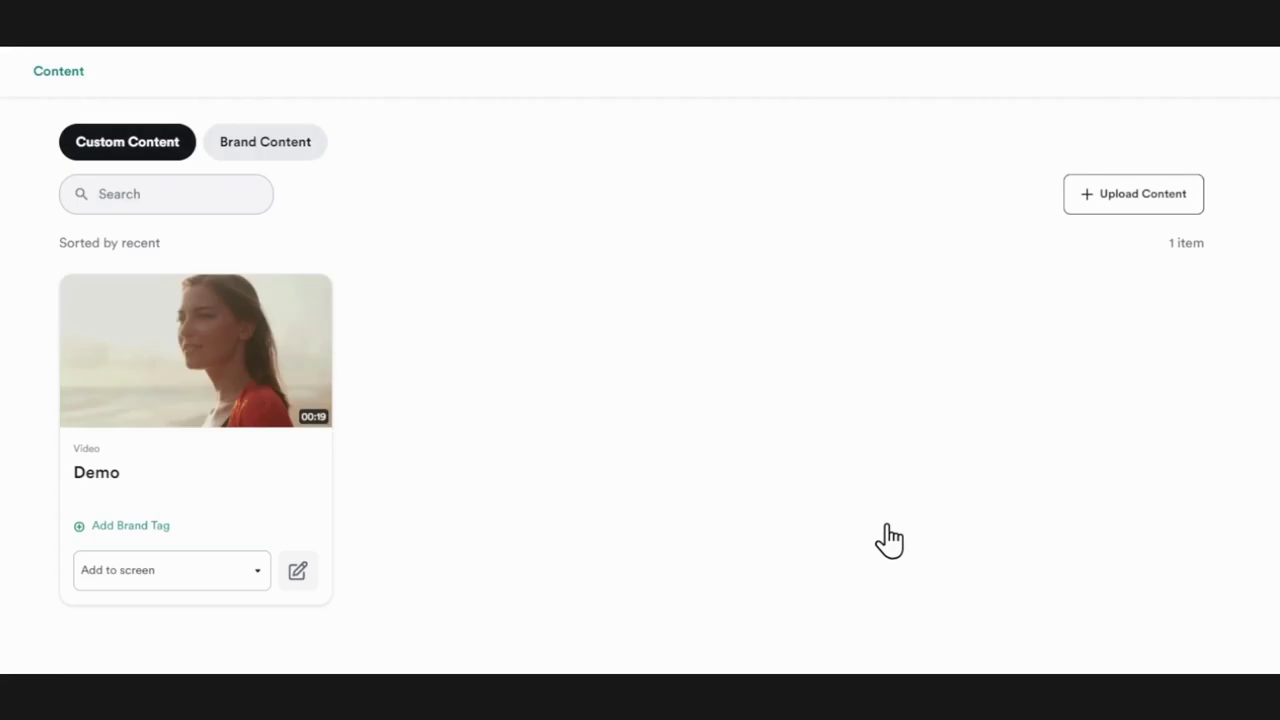
Step: Create new custom content by uploading the three picture files from the Videos & Images folder
left_click(1130, 203)
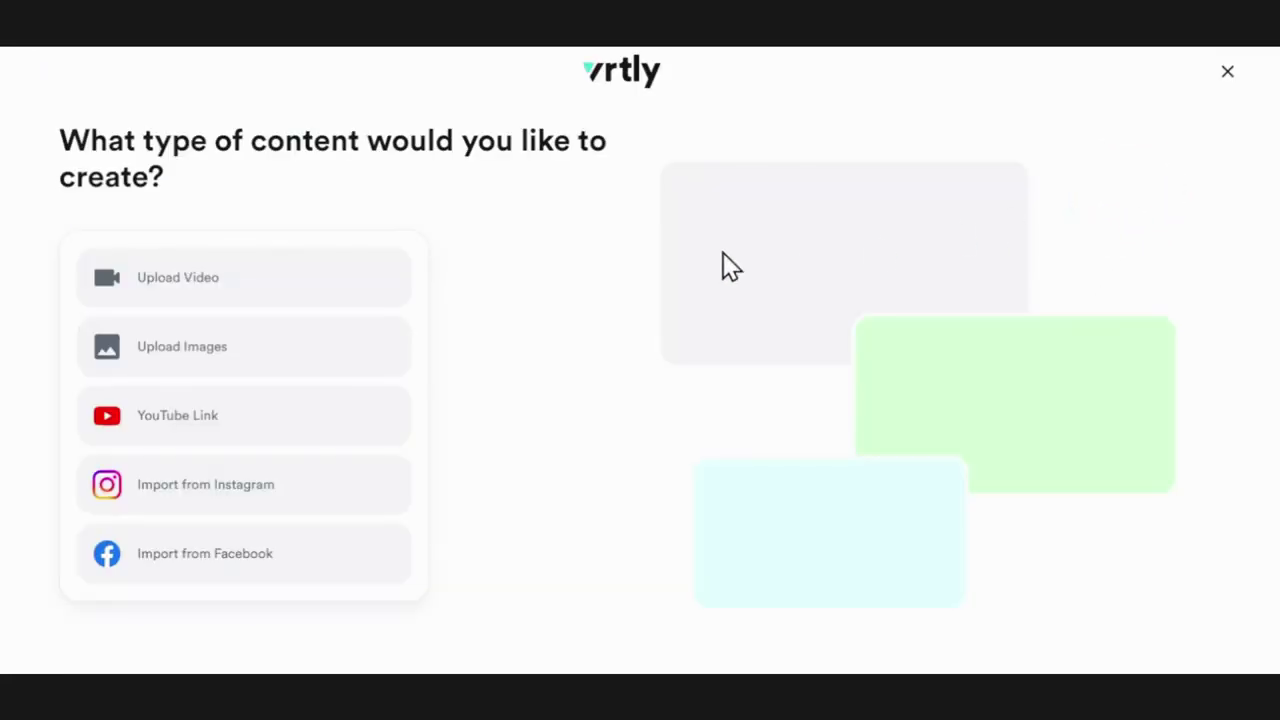
left_click(286, 345)
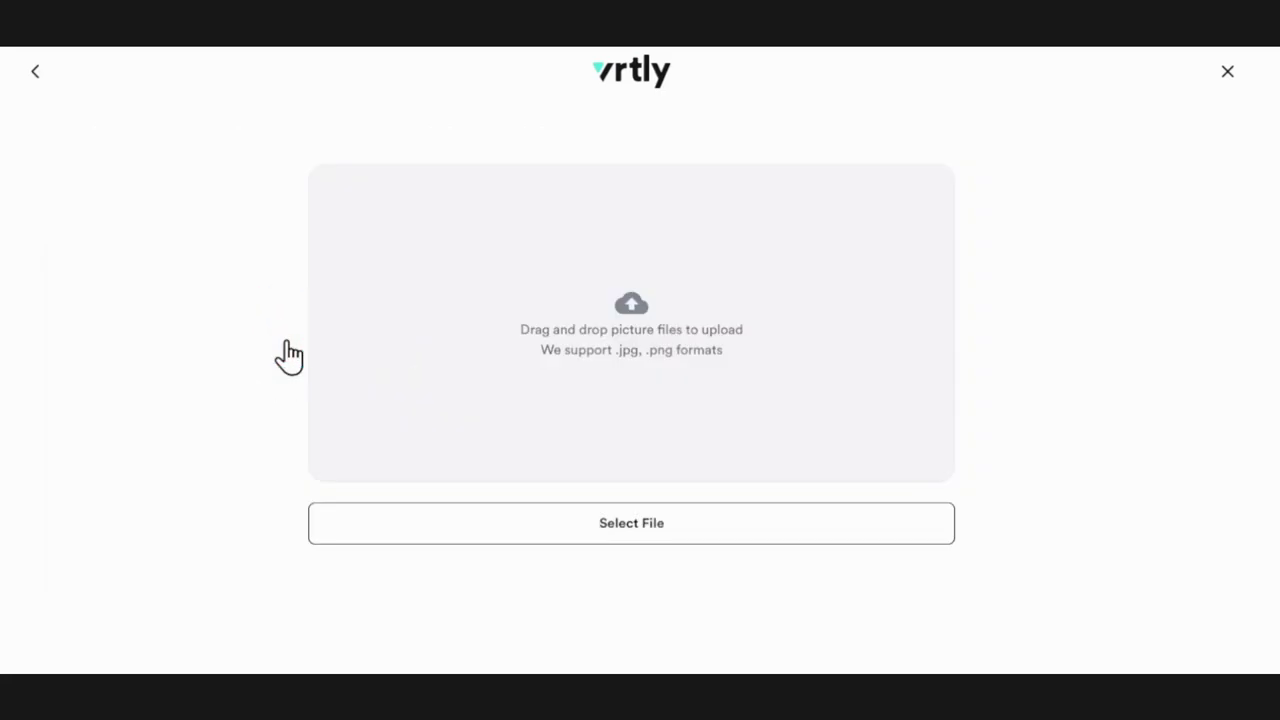
left_click(532, 348)
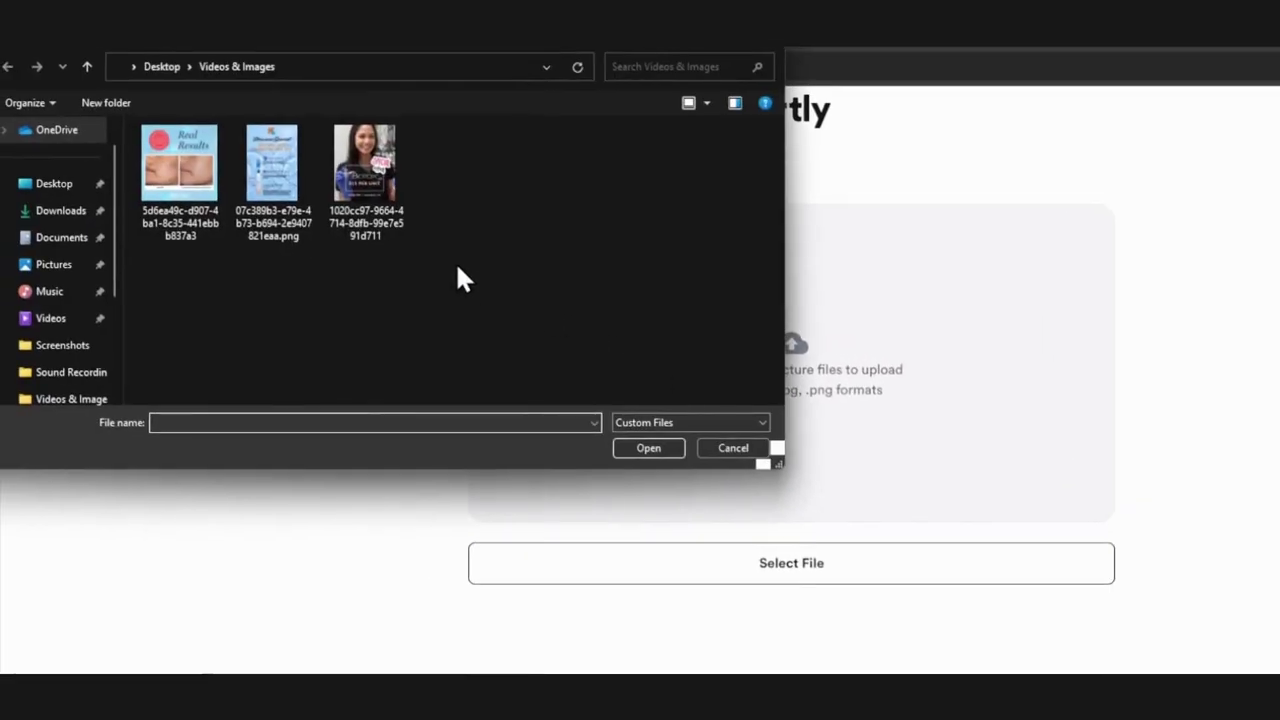
left_click(184, 210)
left_click(272, 186, "ctrl")
left_click(365, 204, "ctrl")
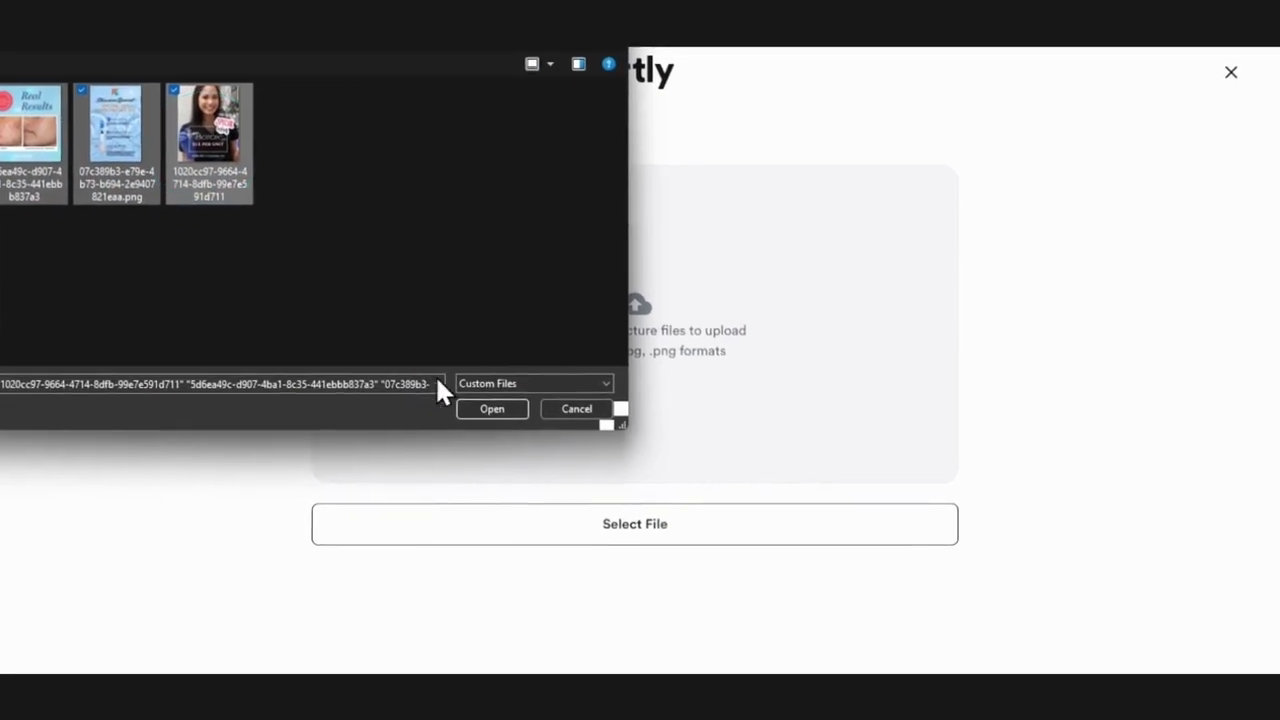
left_click(492, 410)
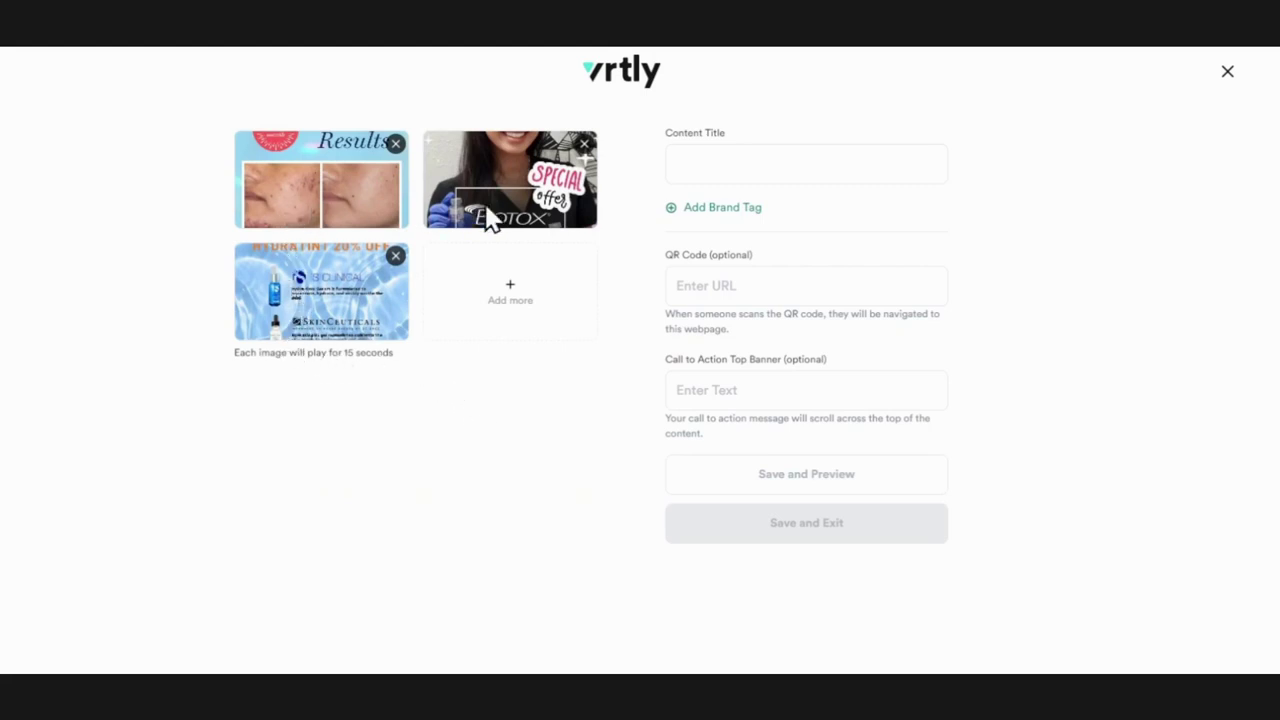
Step: Title the uploaded image album "Promo images" and save it to the custom content
left_click(712, 165)
left_click(714, 165)
type("Pro")
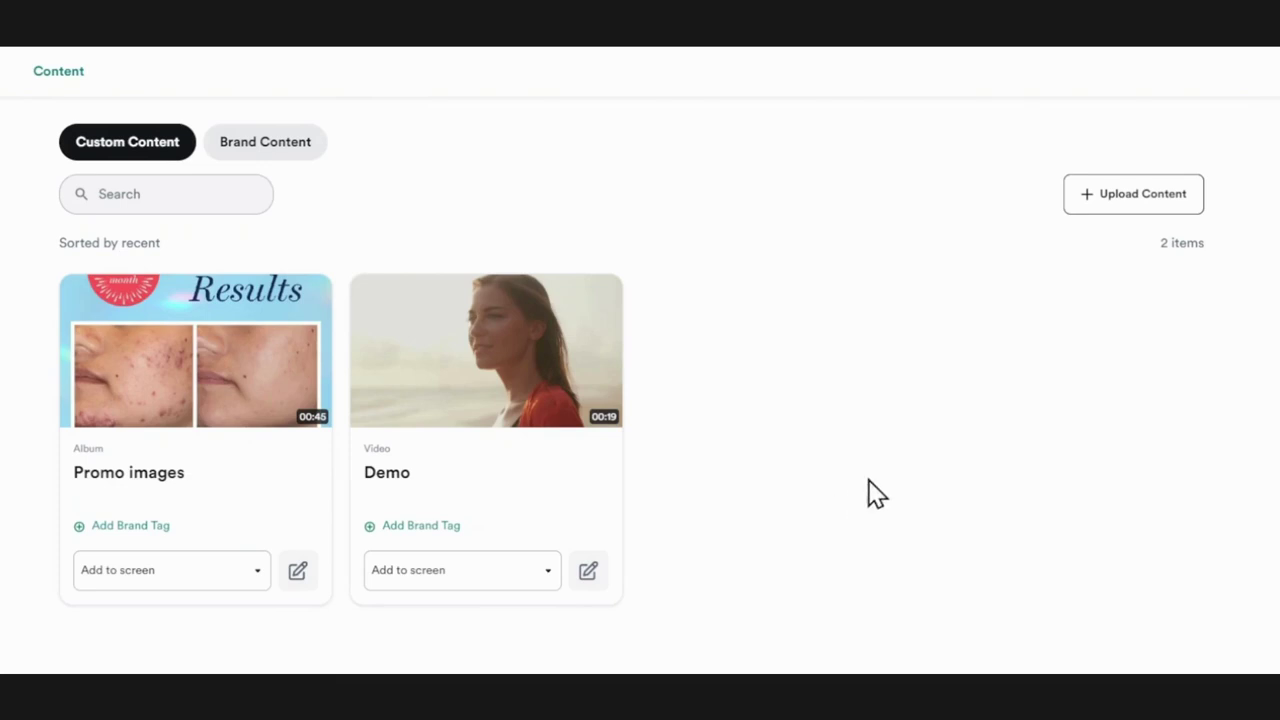
left_click(1145, 196)
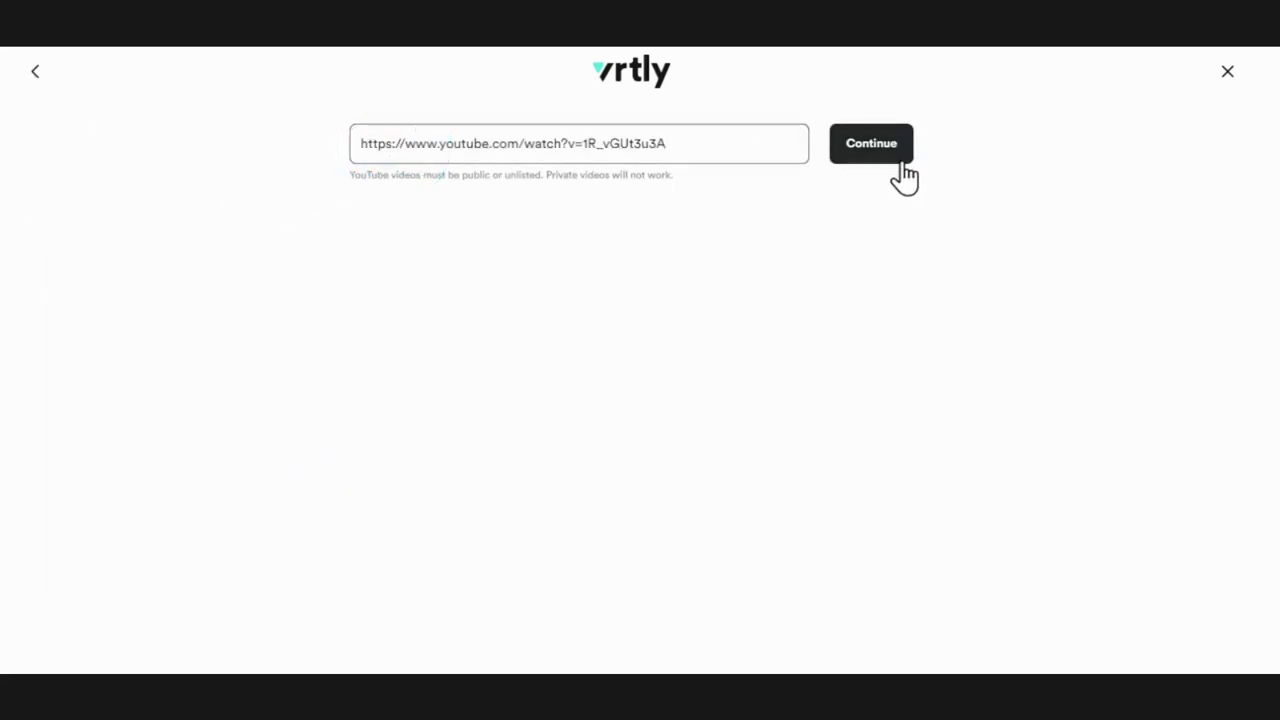
left_click(898, 158)
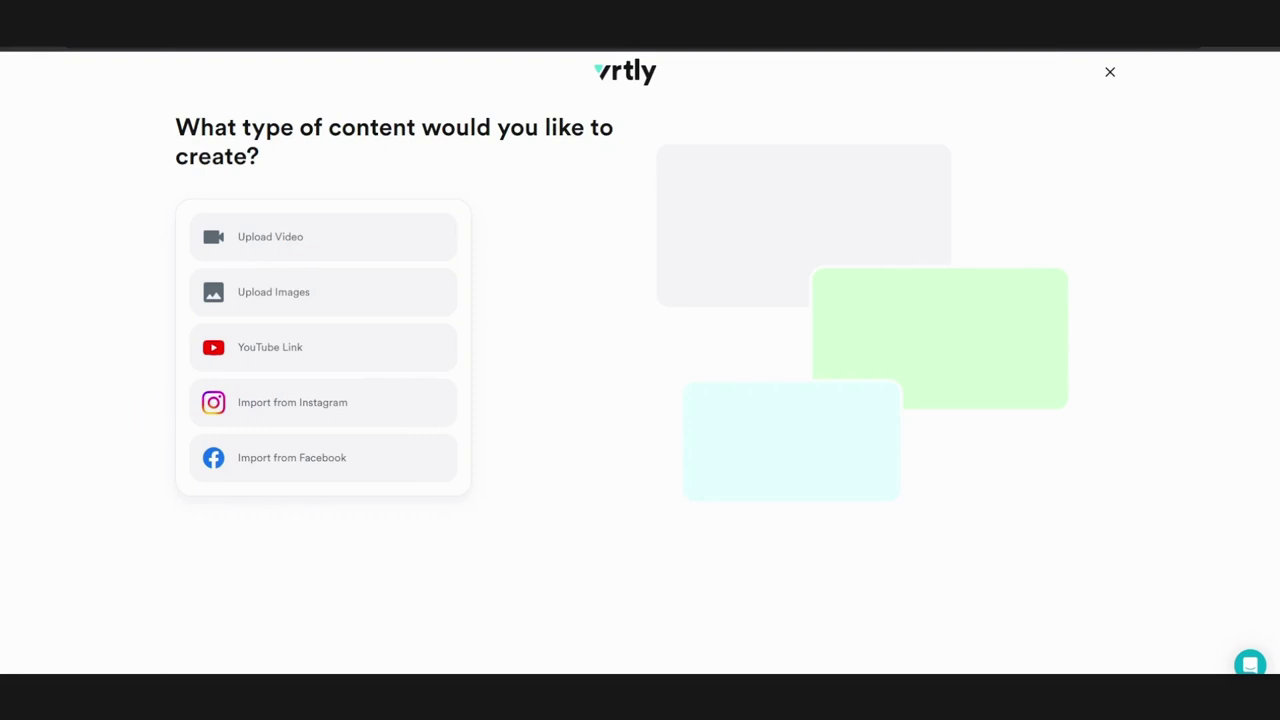
Step: Start importing custom content from Facebook
left_click(214, 457)
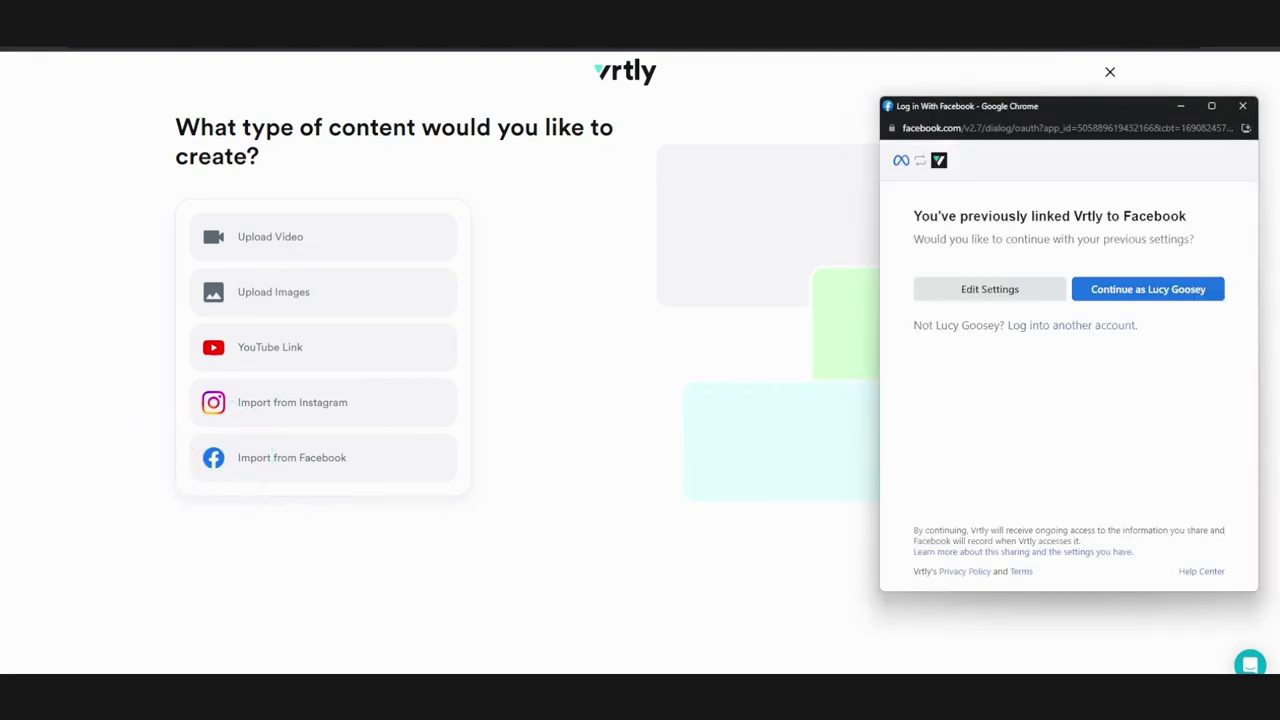